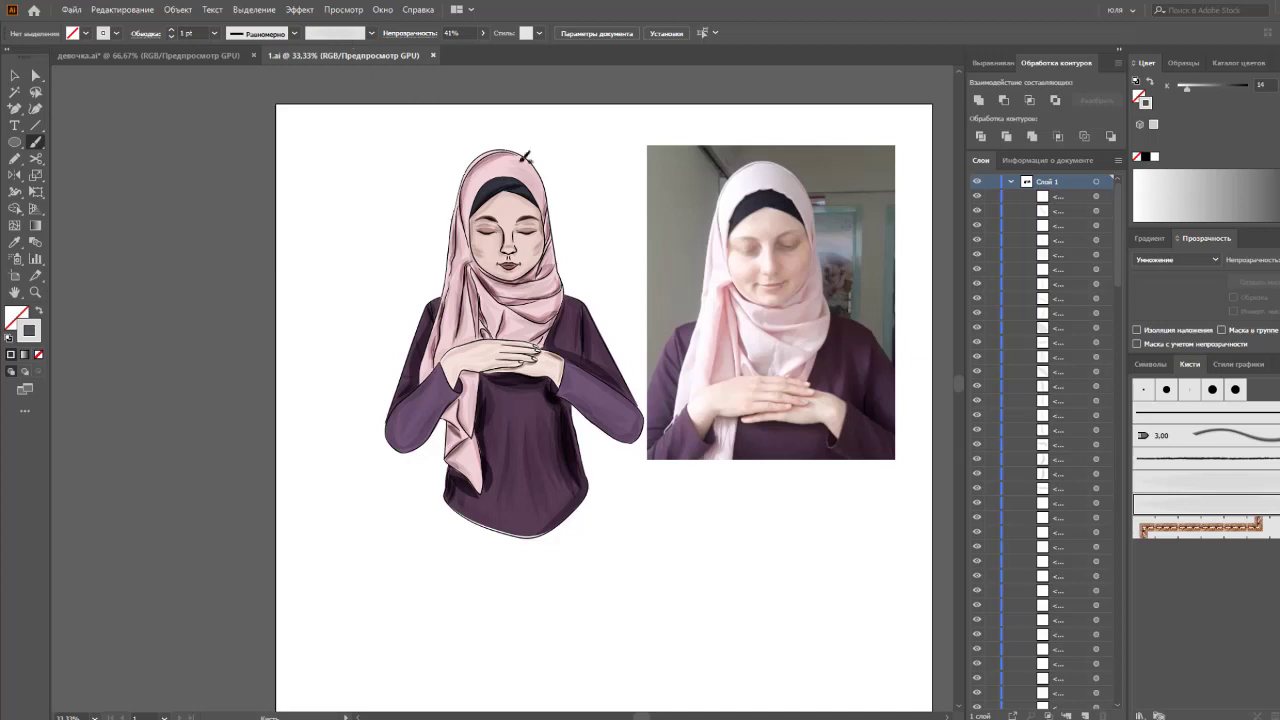
# Set the Transparency blend mode to Осветление and marquee-select the whole girl illustration
pyautogui.click(1160, 261)
pyautogui.click(1154, 356)
pyautogui.press('v')
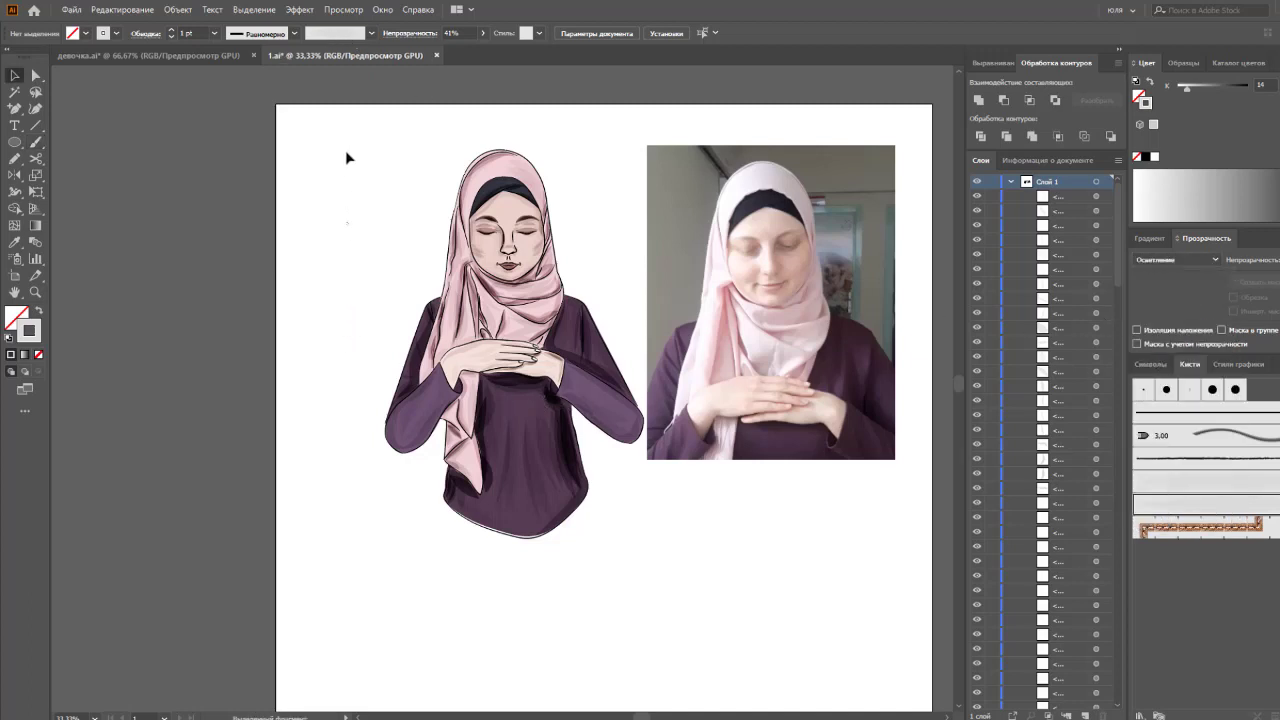
pyautogui.moveTo(333, 122); pyautogui.dragTo(640, 551)
# Reselect the girl figure and lock it with Object > Lock > Selection
pyautogui.rightClick(548, 372)
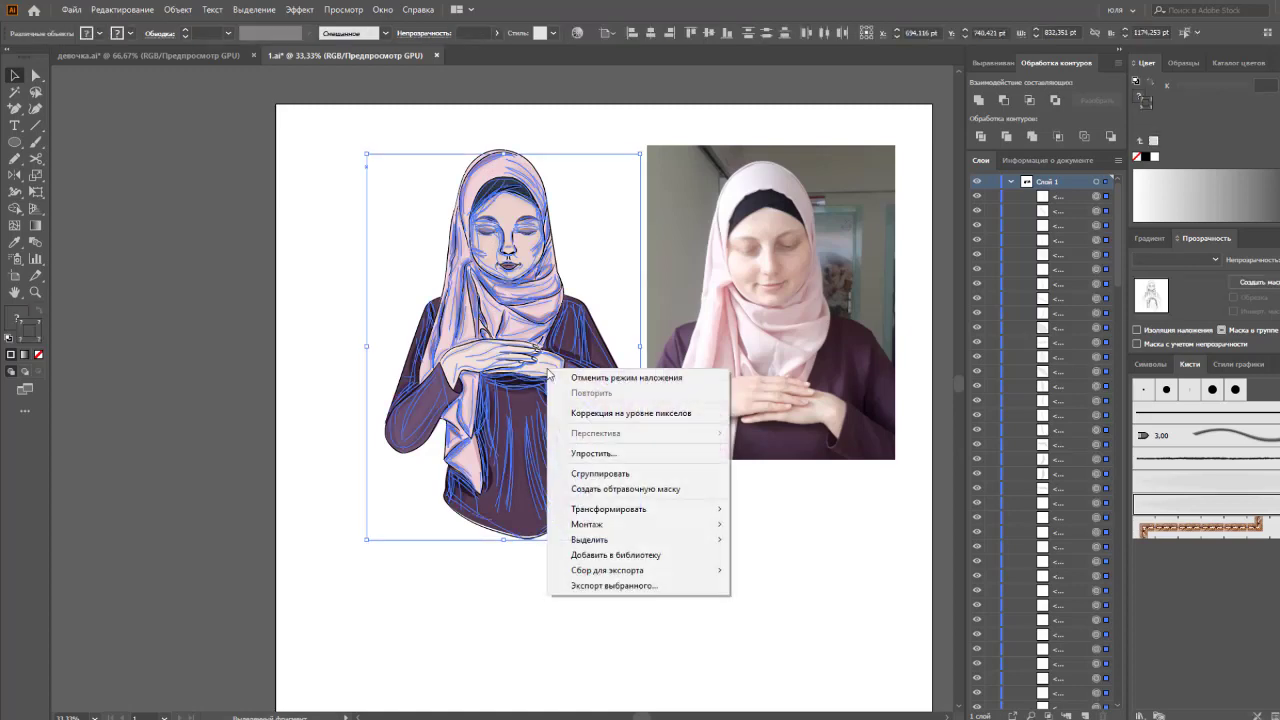
pyautogui.click(600, 378)
pyautogui.moveTo(346, 131); pyautogui.dragTo(624, 571)
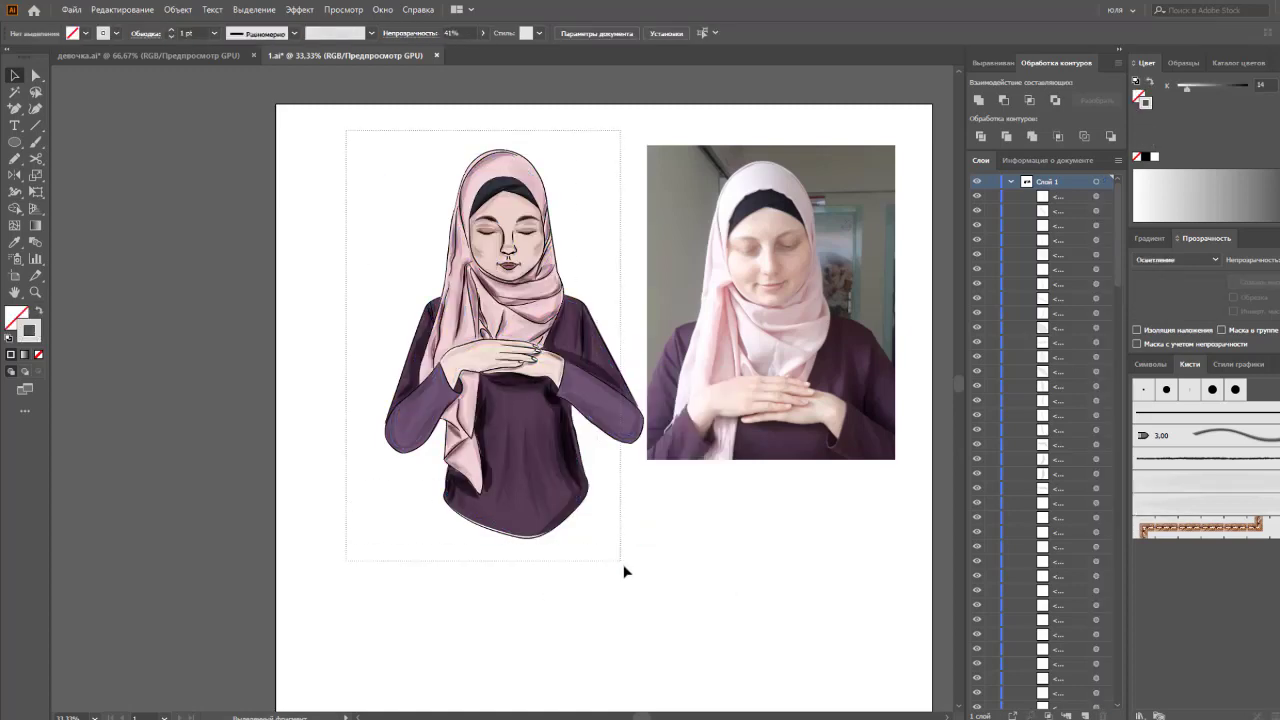
pyautogui.click(178, 9)
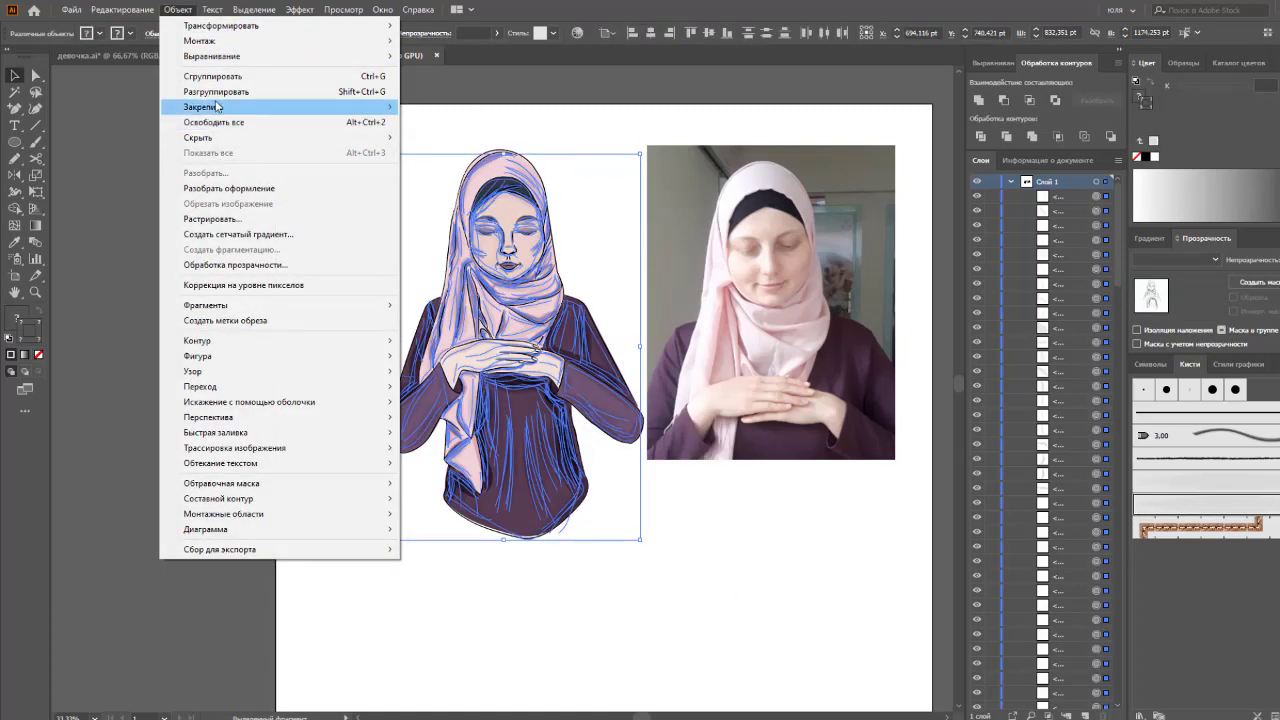
pyautogui.moveTo(204, 107)
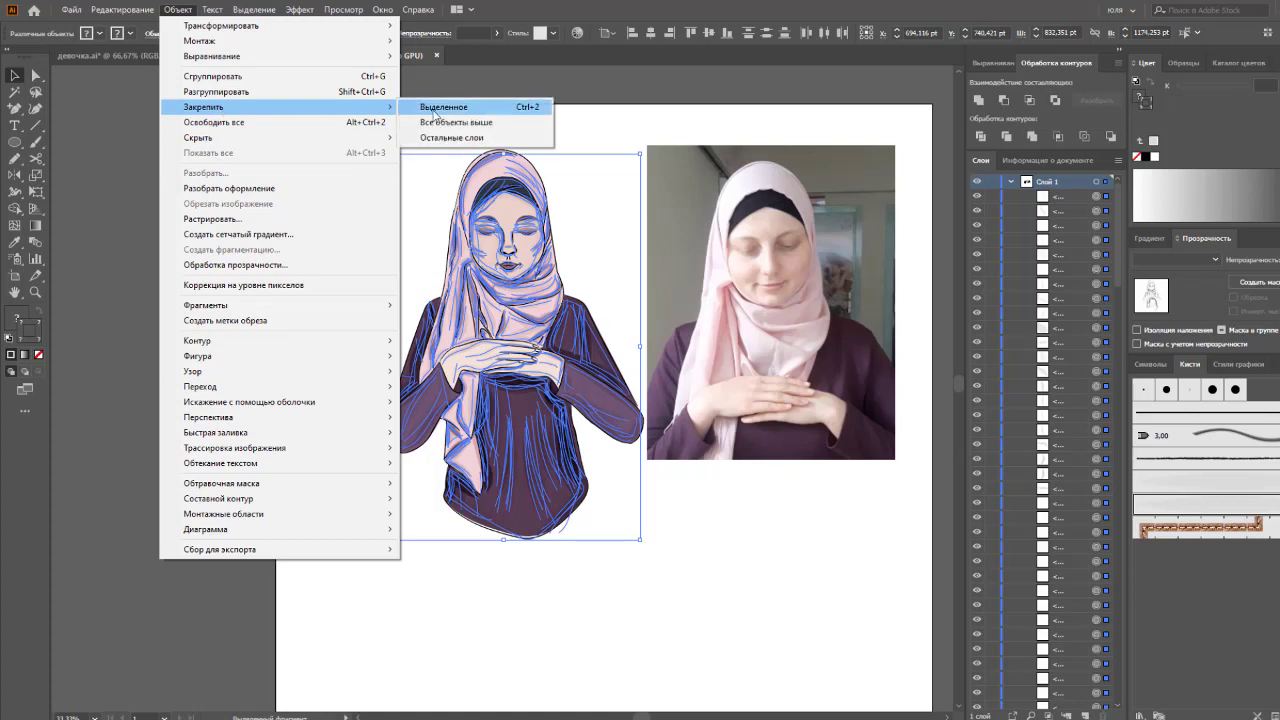
pyautogui.click(435, 107)
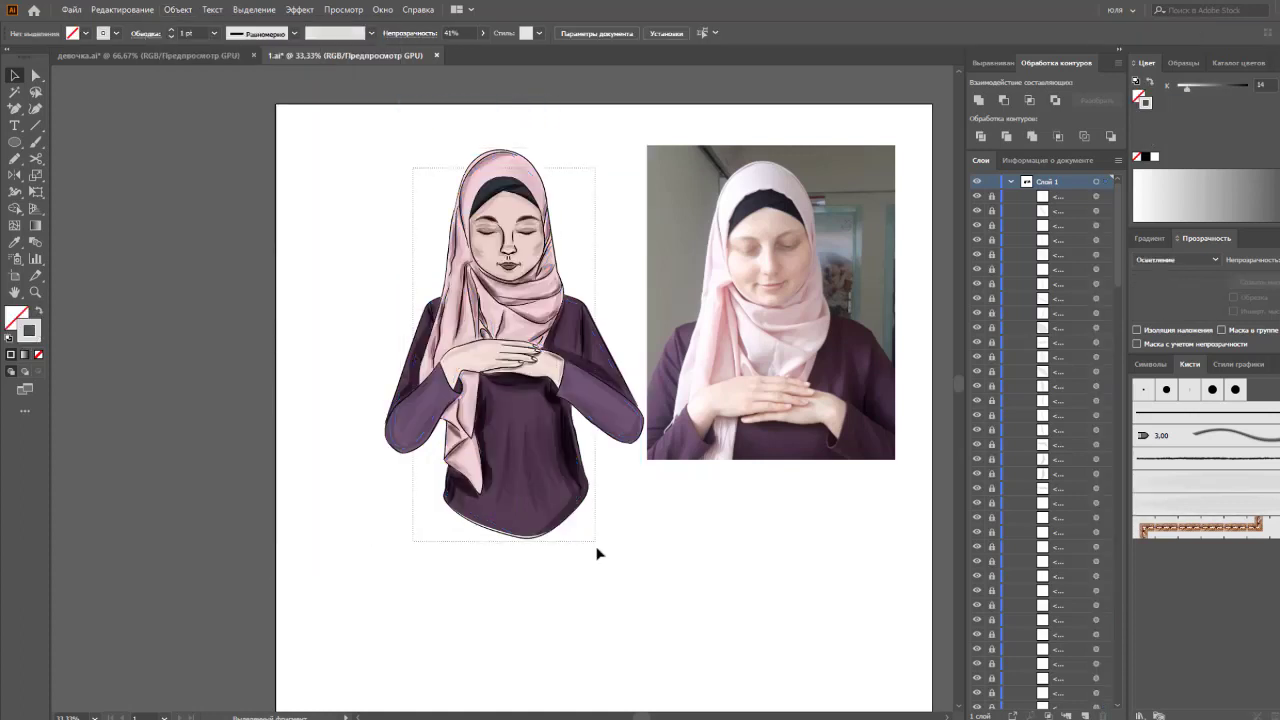
pyautogui.click(37, 143)
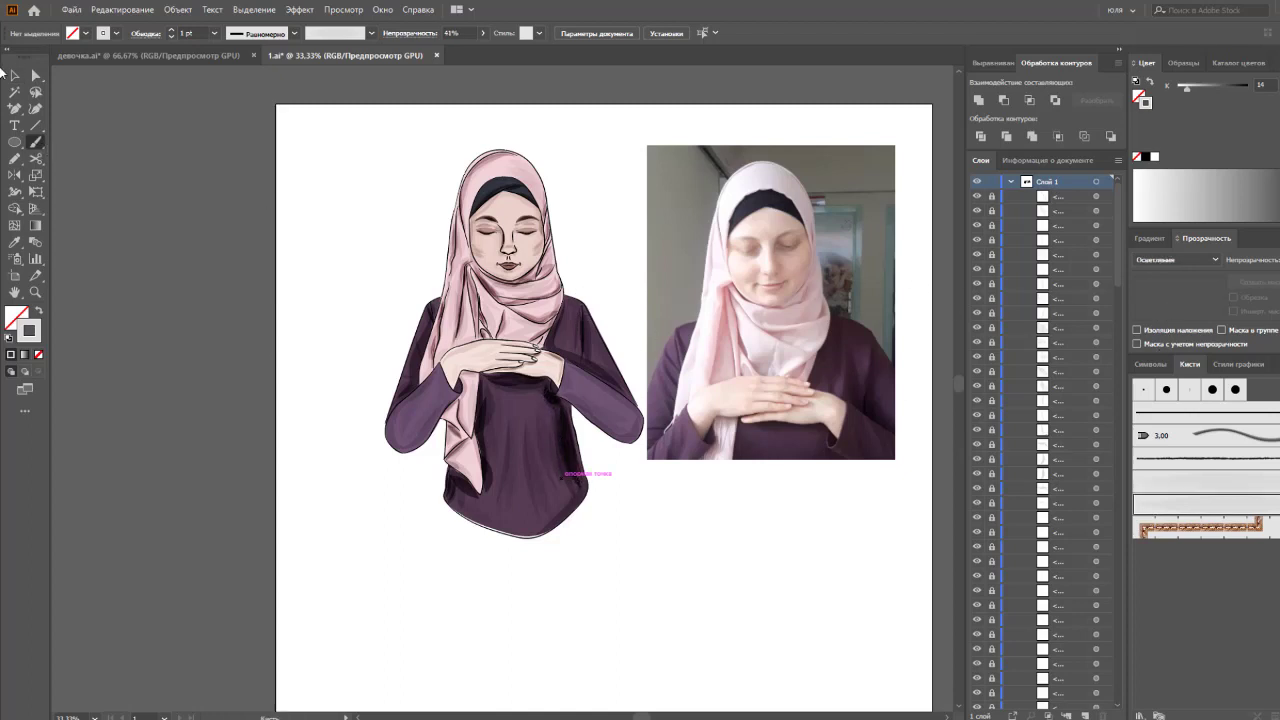
# Place a lens-shaped brush sample beside the artboard, blend it Осветление, stretch it to 47.2 pt, and drop it into Brushes
pyautogui.click(14, 75)
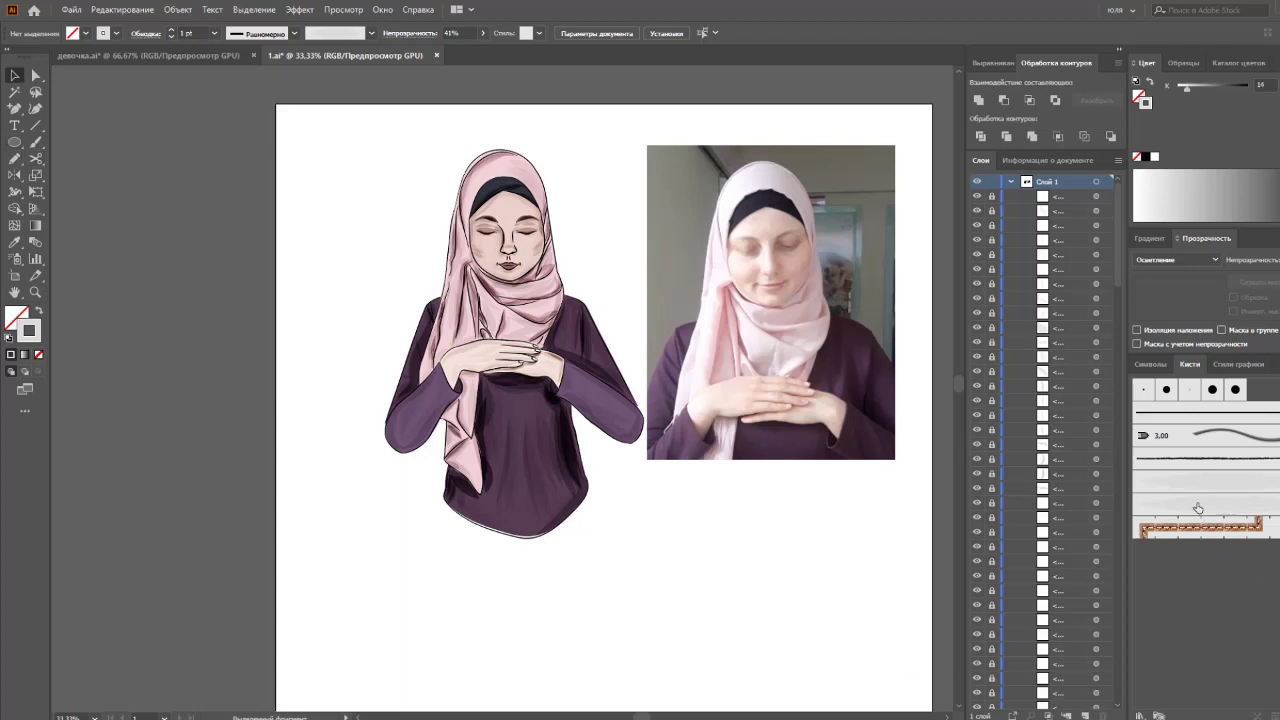
pyautogui.moveTo(1198, 508)
pyautogui.mouseDown()
pyautogui.moveTo(287, 285)
pyautogui.moveTo(281, 266)
pyautogui.mouseUp()
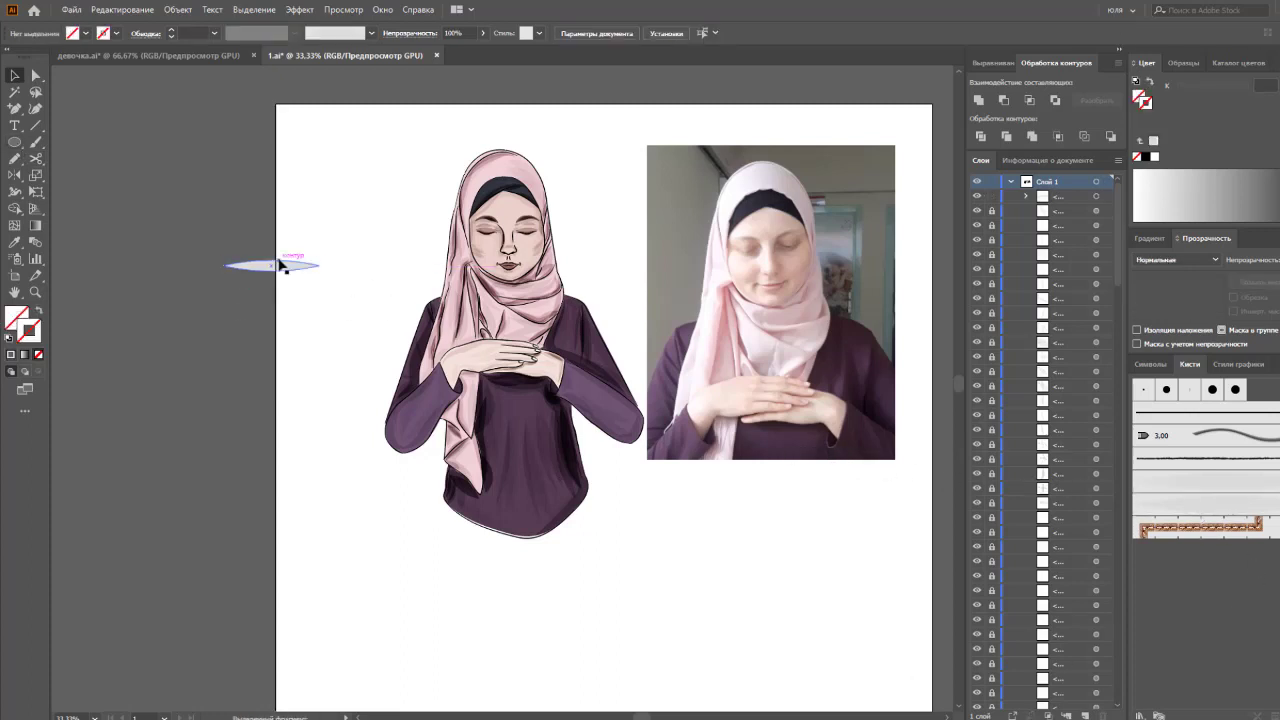
pyautogui.click(281, 265)
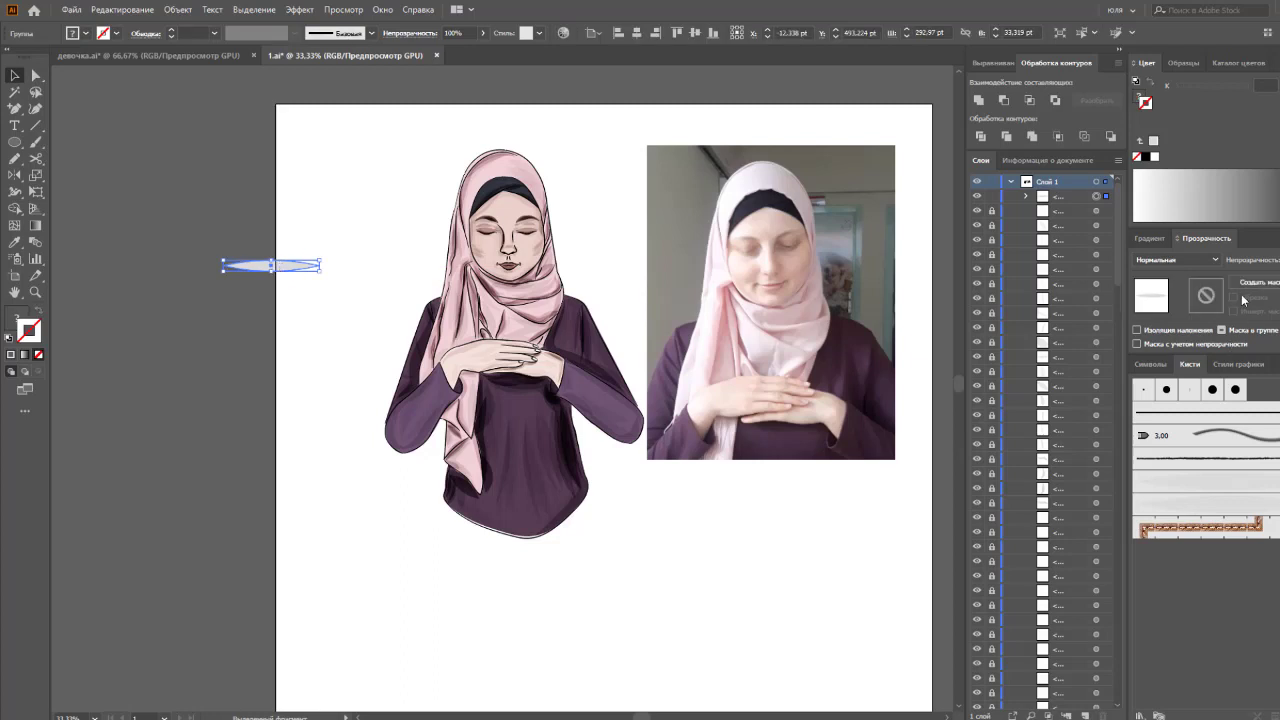
pyautogui.click(1175, 259)
pyautogui.click(1175, 342)
pyautogui.moveTo(271, 271); pyautogui.dragTo(278, 283)
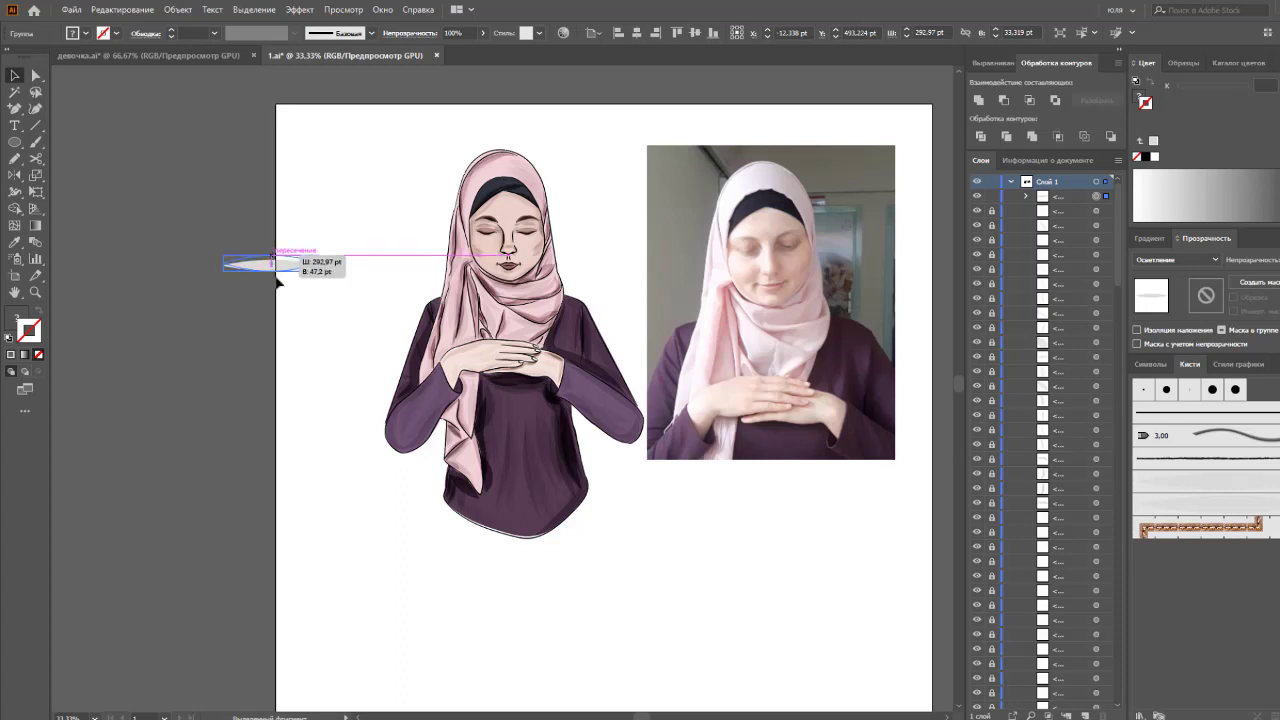
pyautogui.click(280, 285)
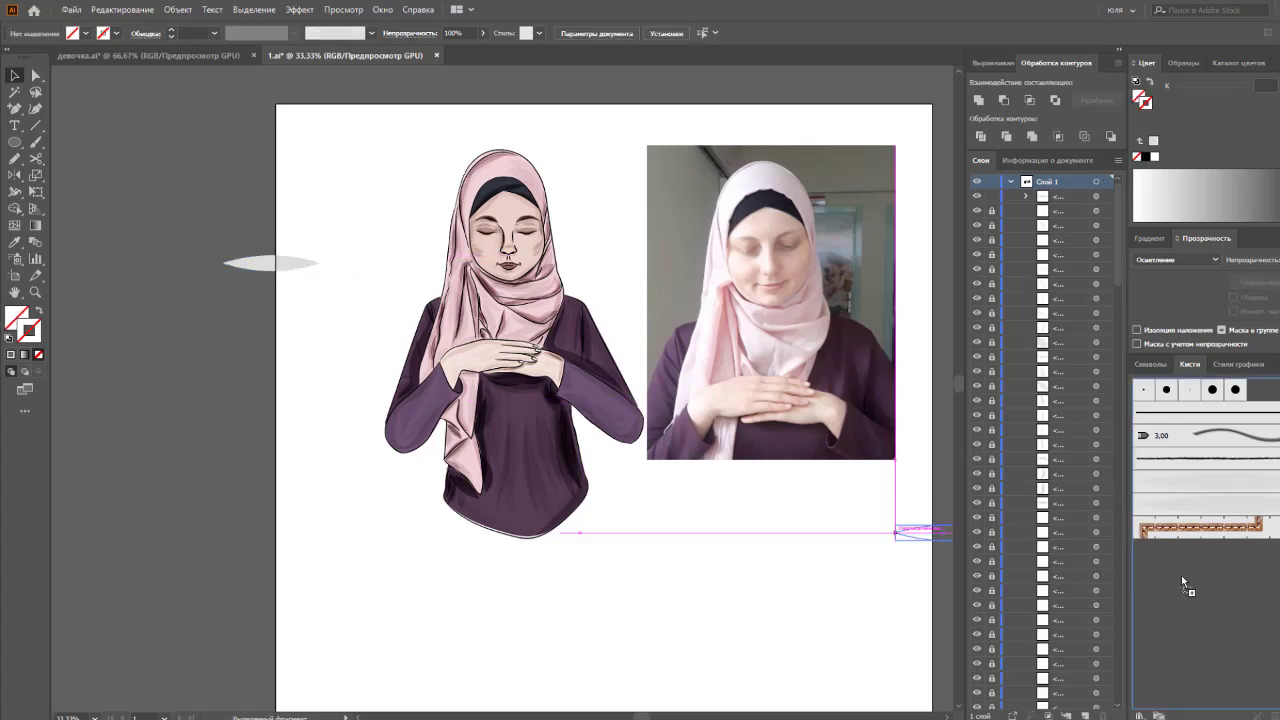
pyautogui.moveTo(1181, 575); pyautogui.dragTo(1181, 575)
# Make the lens shape an Art Brush named 'блики' and apply it to the sample
pyautogui.click(624, 420)
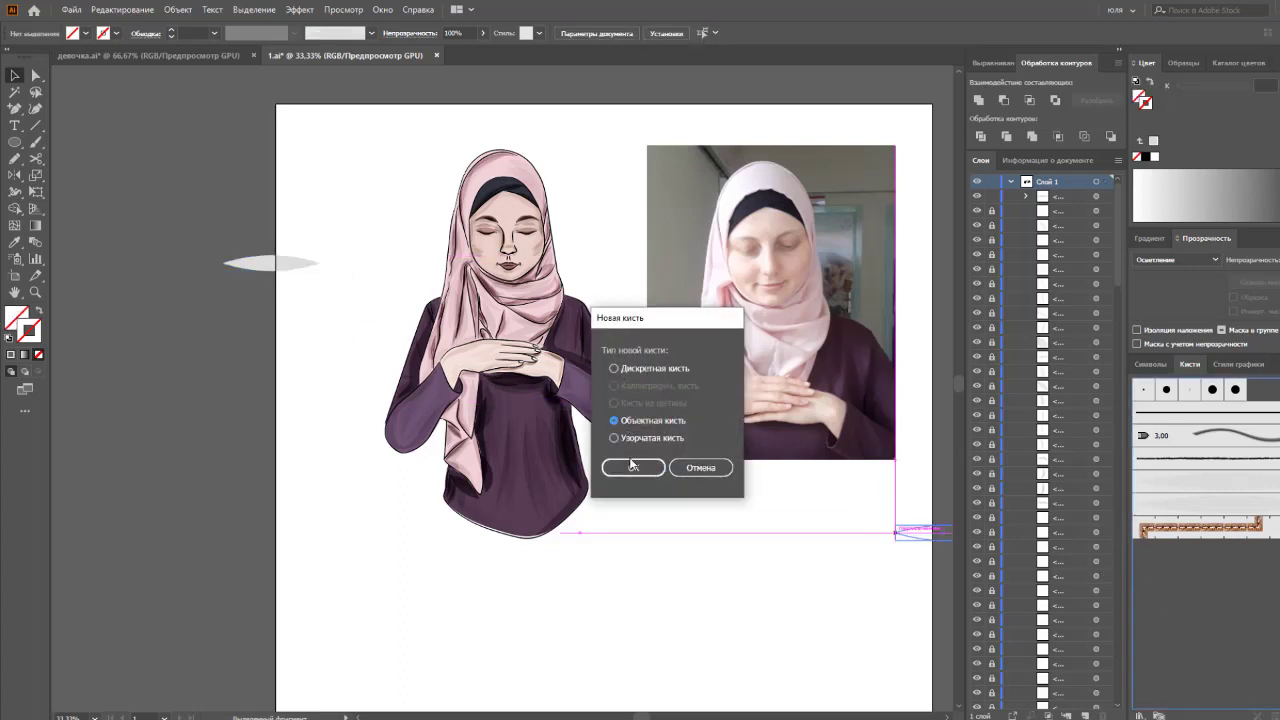
pyautogui.click(632, 465)
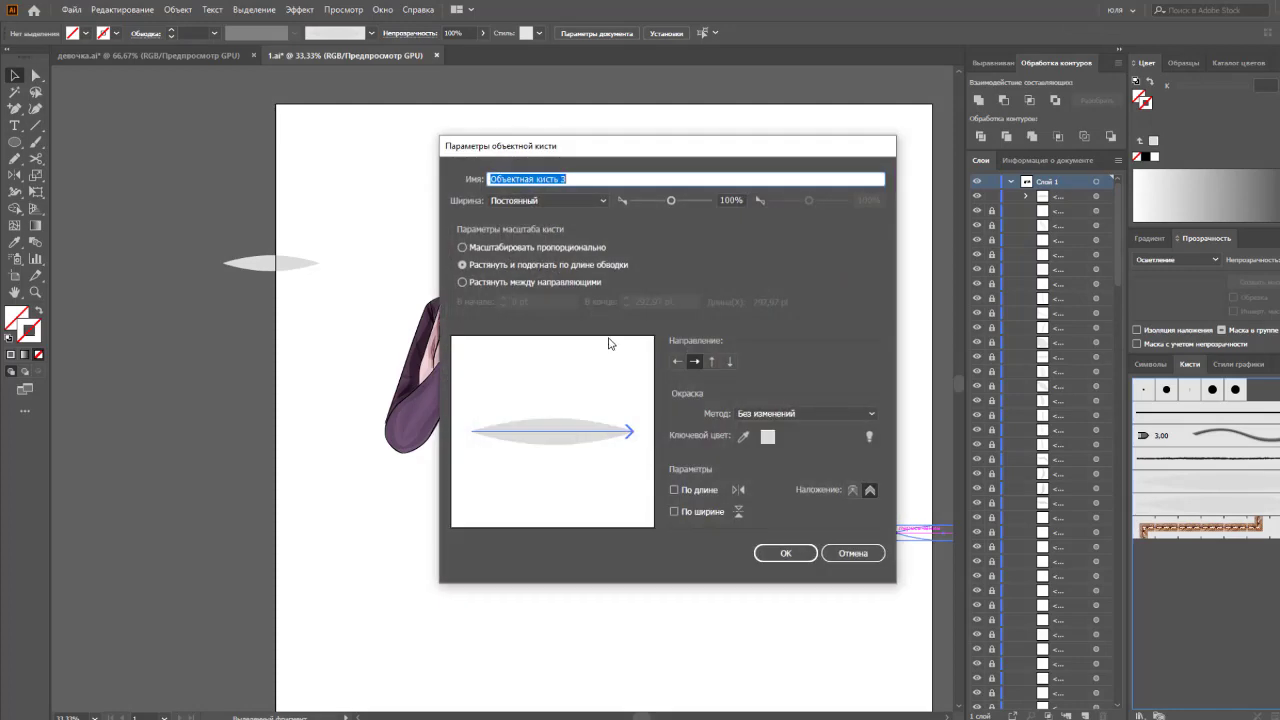
pyautogui.write('блики')
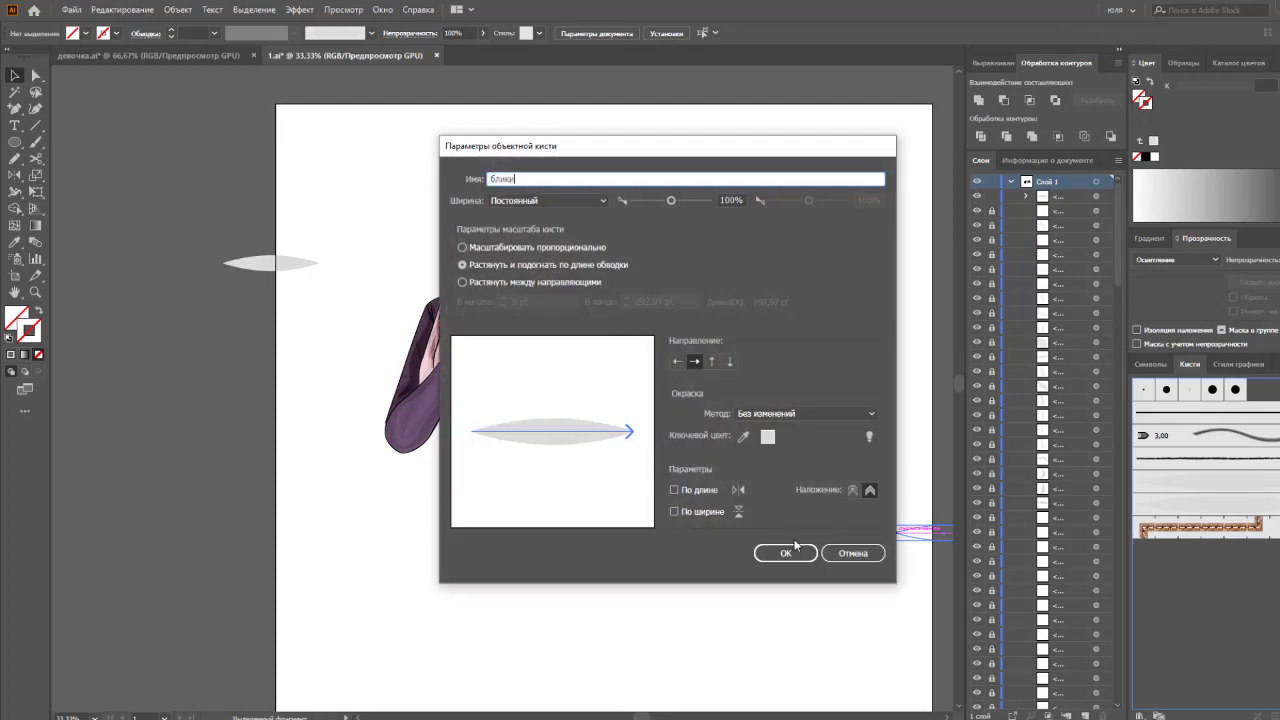
pyautogui.click(795, 547)
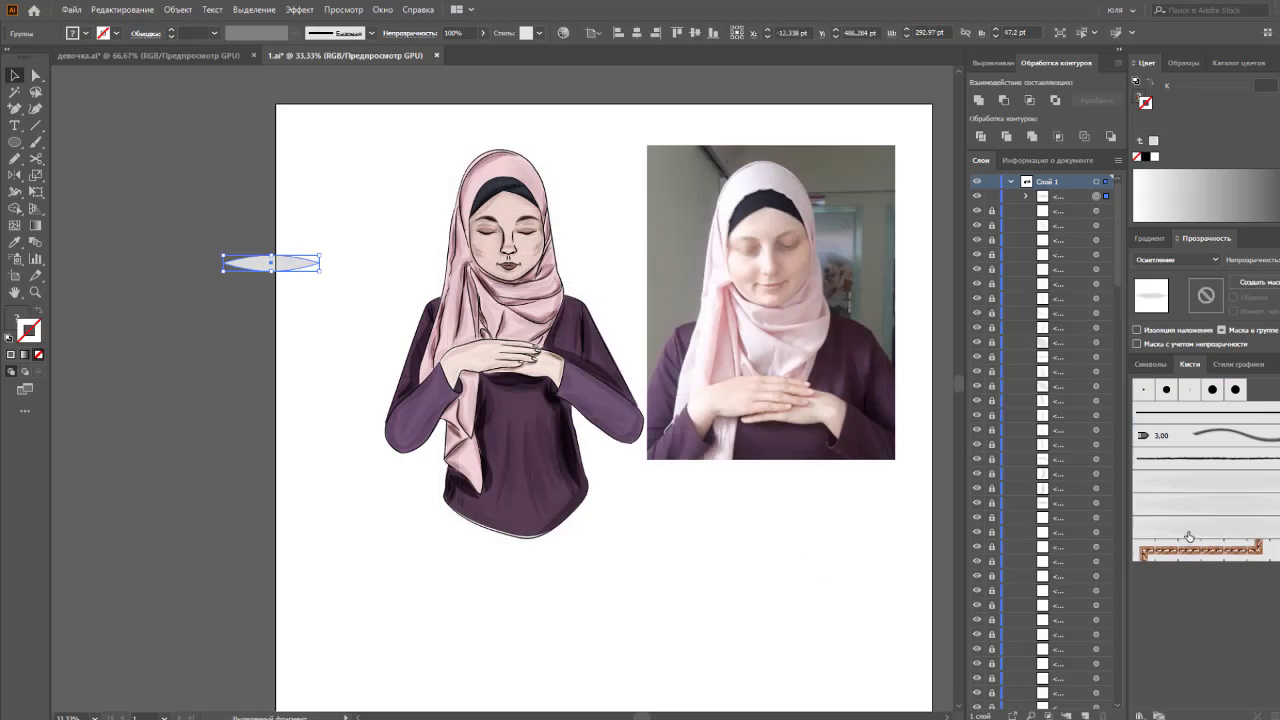
pyautogui.click(1188, 537)
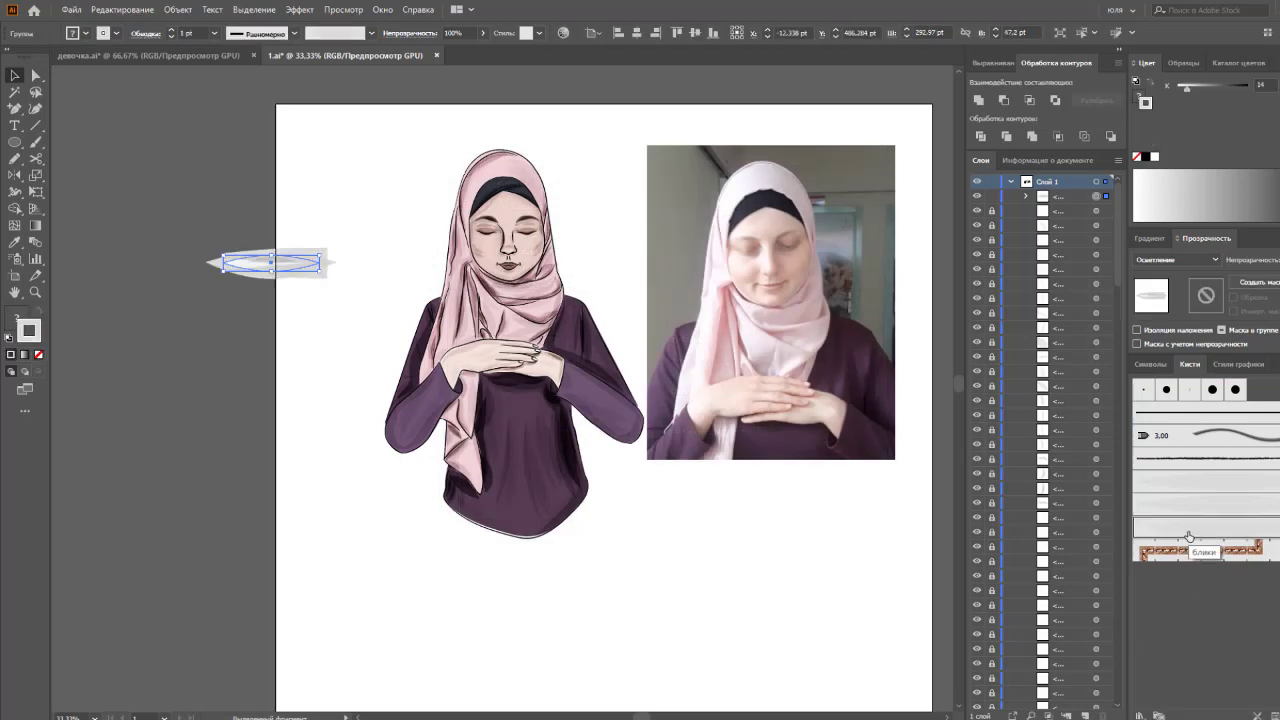
pyautogui.click(249, 350)
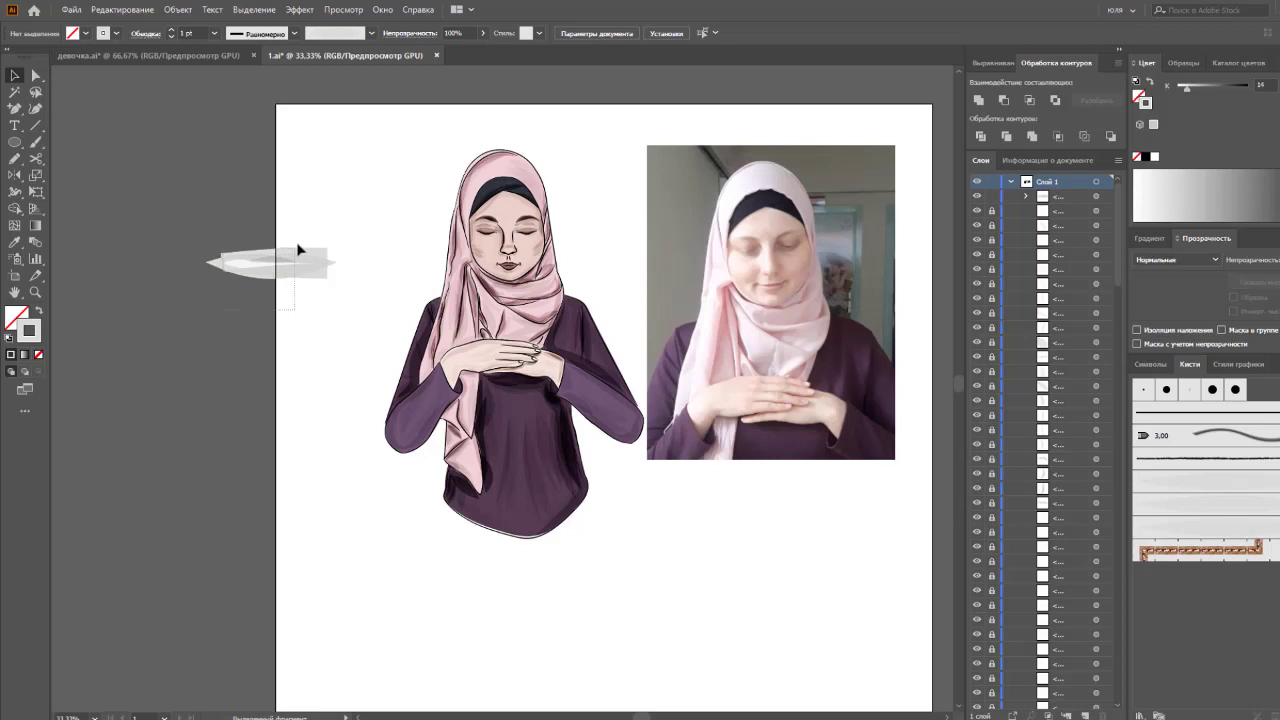
# Remove the lens sample and ready the Paintbrush with a 0.5 pt stroke weight
pyautogui.click(287, 270)
pyautogui.click(248, 307)
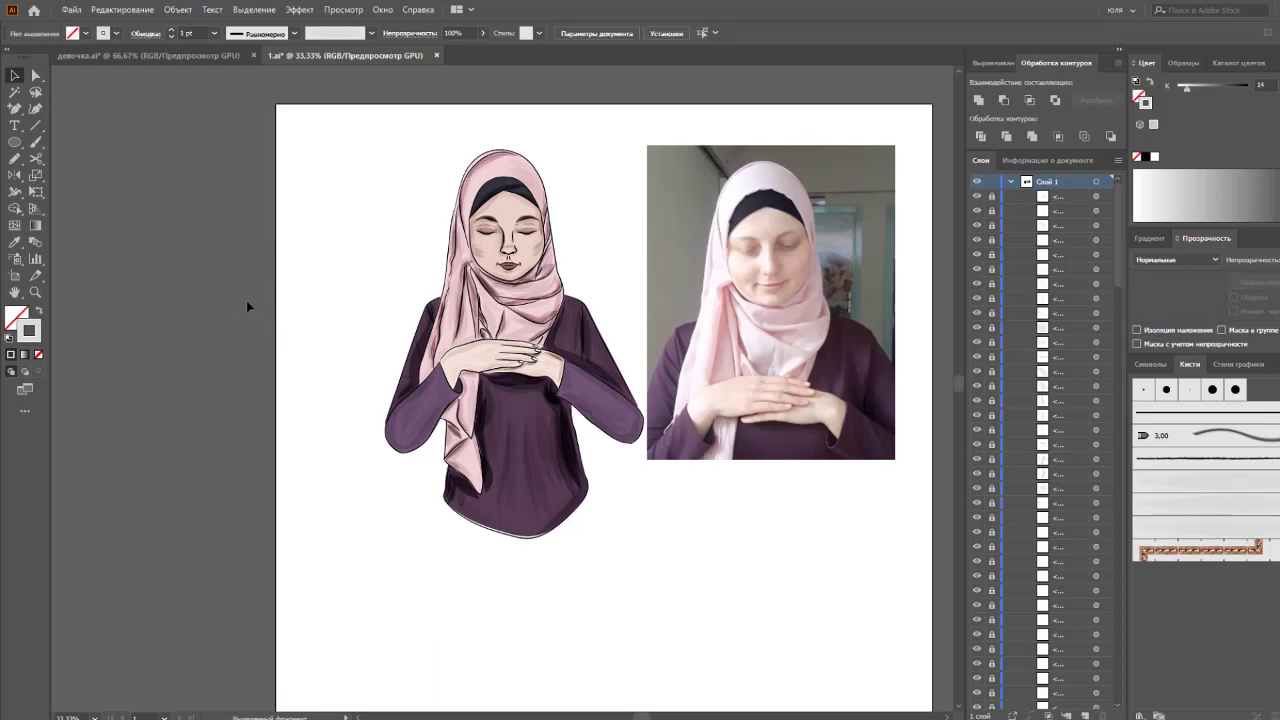
pyautogui.click(36, 142)
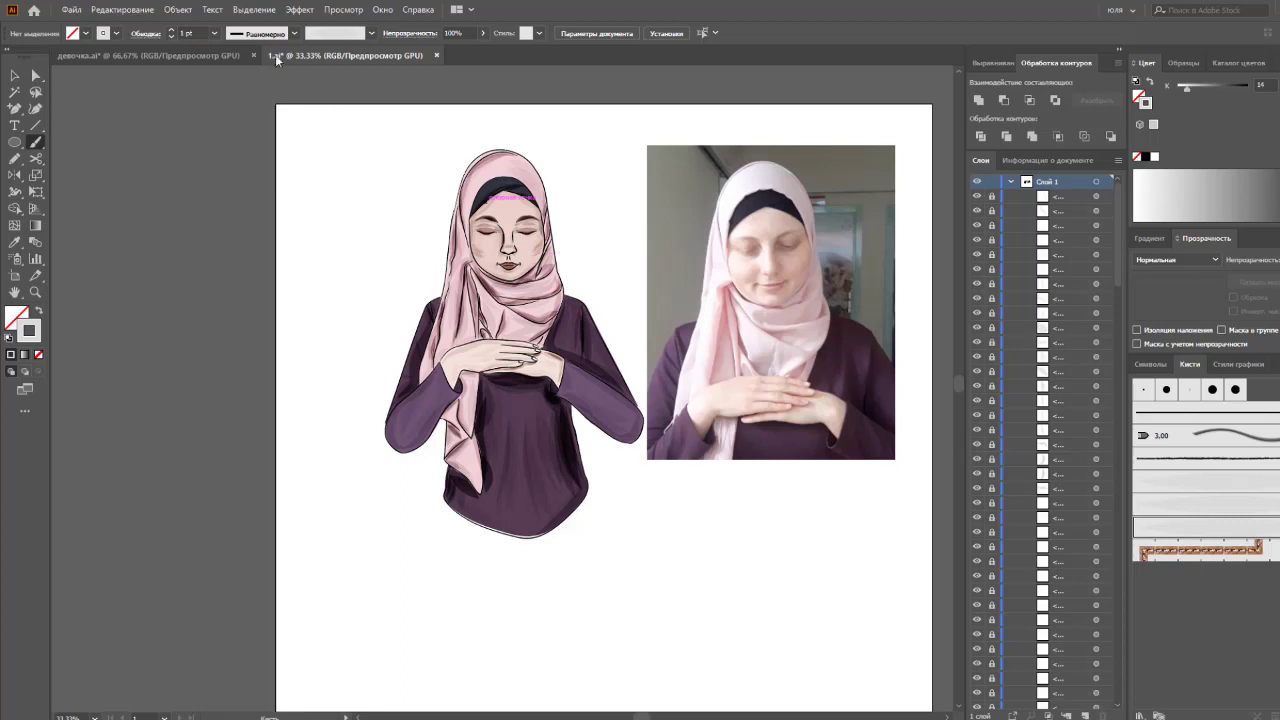
pyautogui.click(214, 33)
pyautogui.click(225, 74)
# Set an existing hijab highlight path's stroke weight to 0.5 pt
pyautogui.press('v')
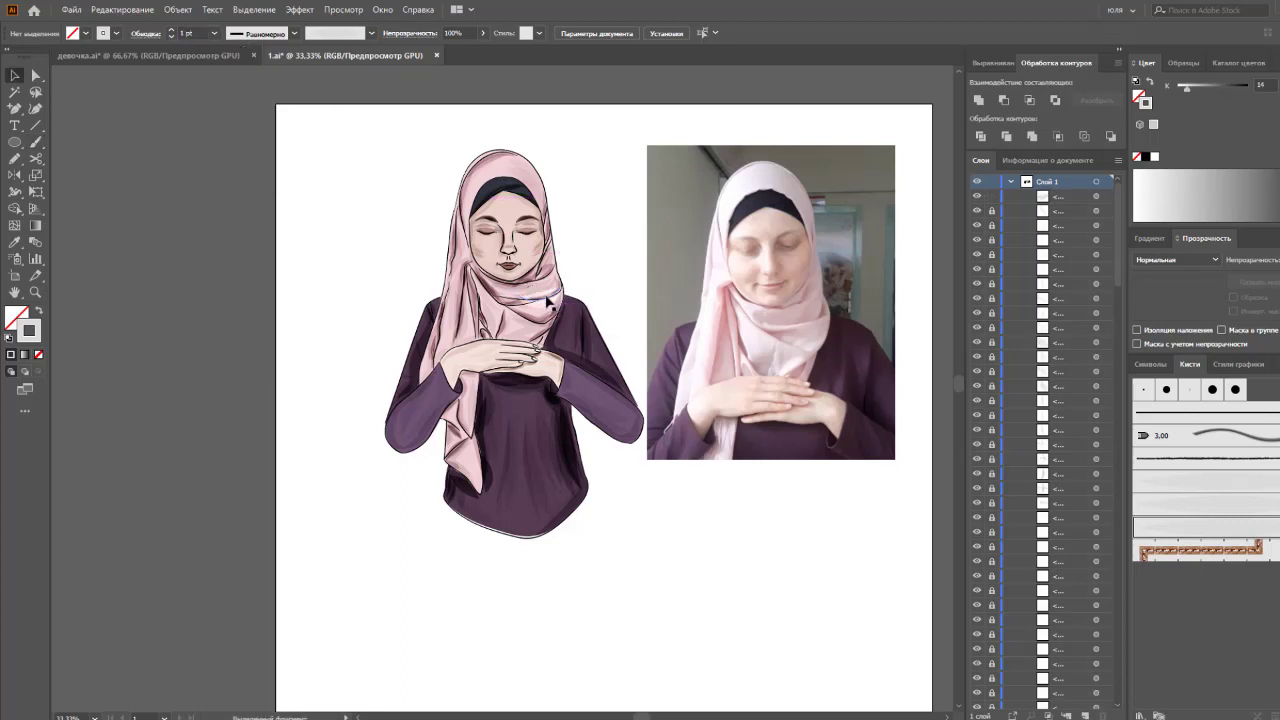
pyautogui.click(548, 298)
pyautogui.click(214, 33)
pyautogui.click(220, 63)
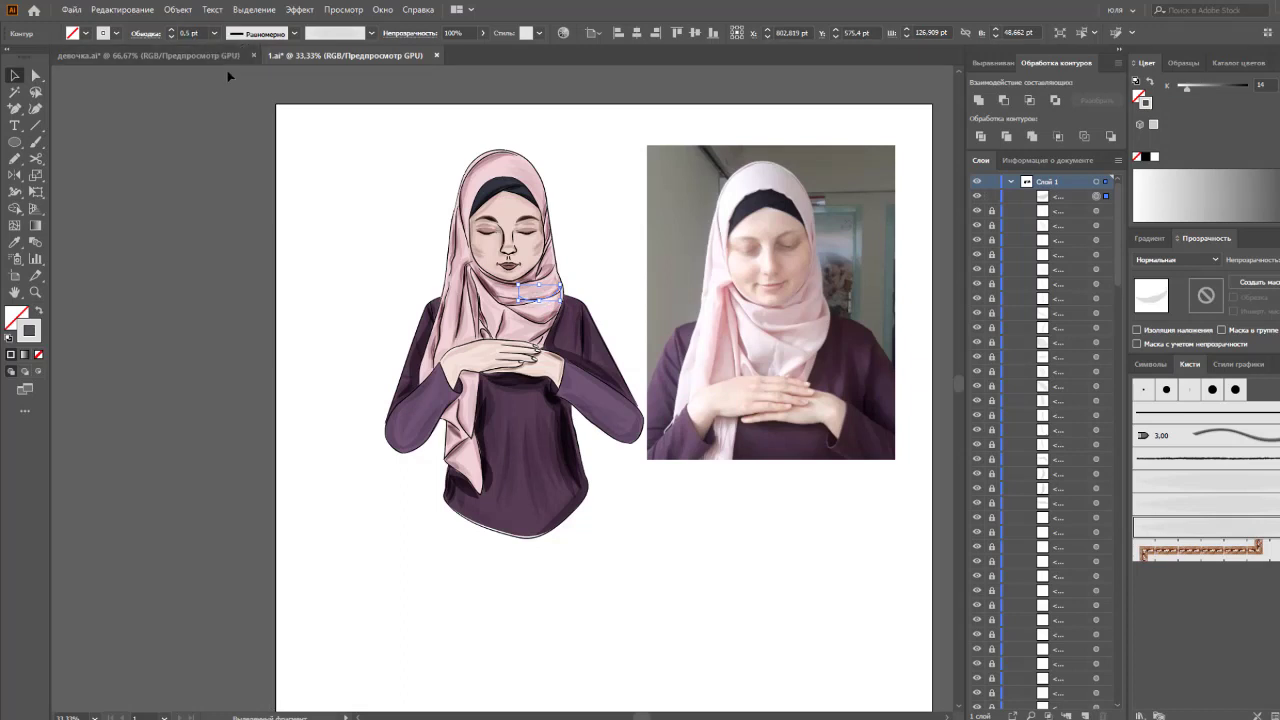
pyautogui.click(240, 157)
# Paint a highlight stroke near the hijab collar and lower its opacity to 63%
pyautogui.click(44, 148)
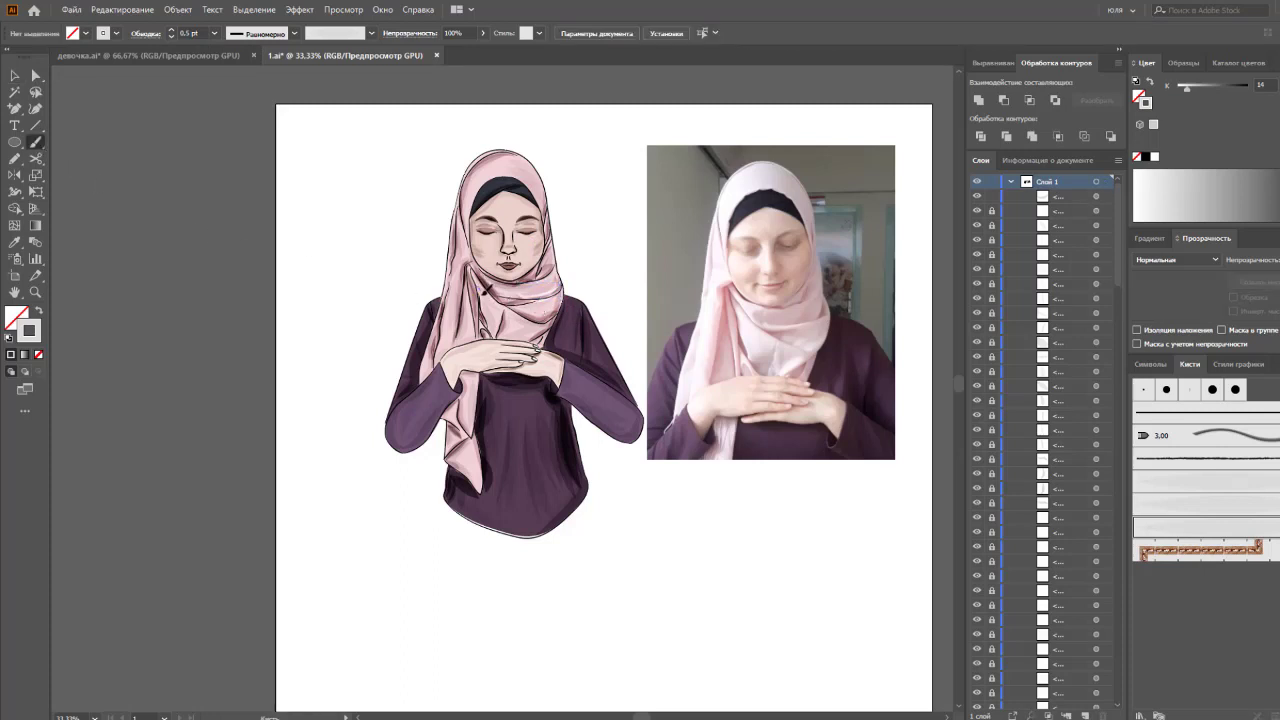
pyautogui.moveTo(480, 290); pyautogui.dragTo(494, 330)
pyautogui.press('v')
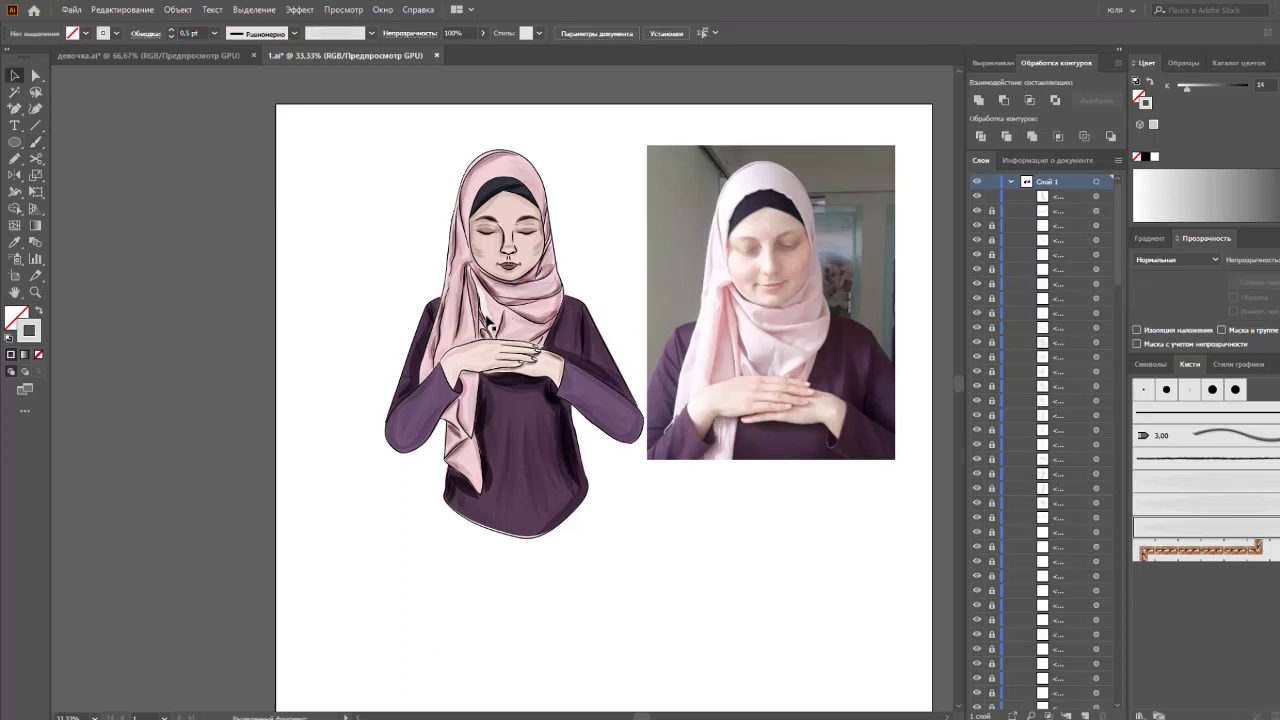
pyautogui.click(488, 322)
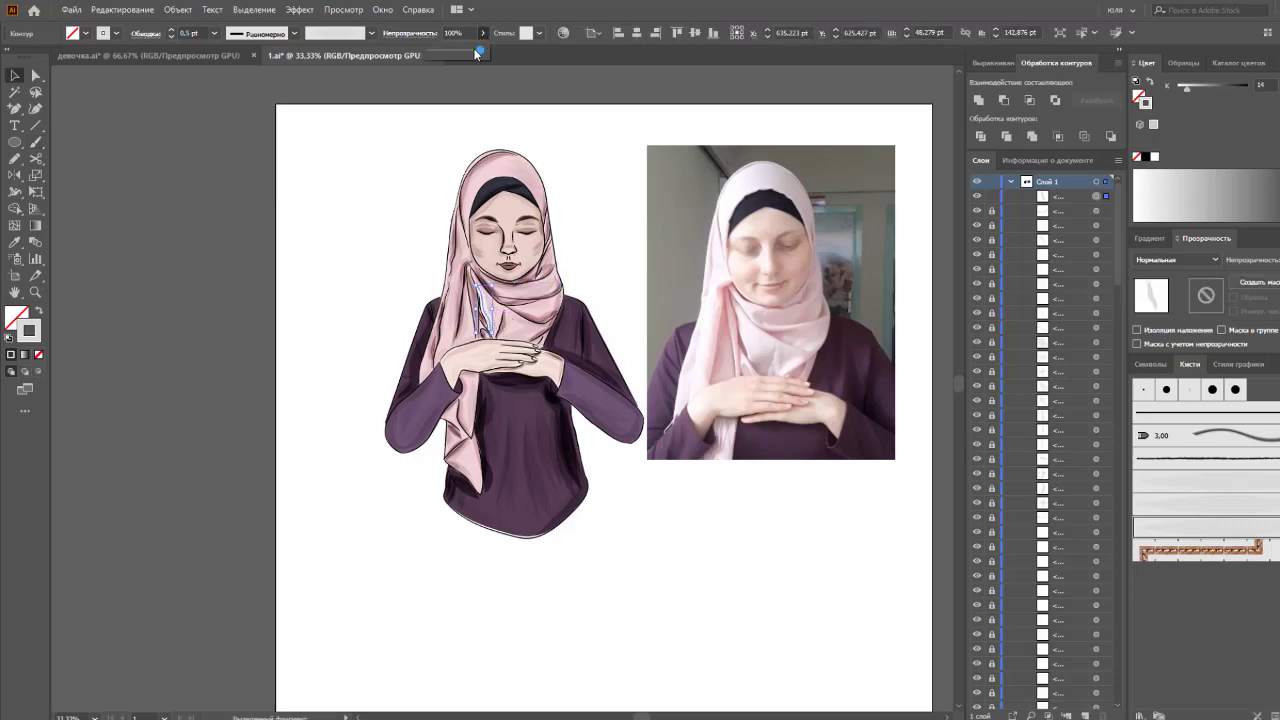
pyautogui.moveTo(476, 54); pyautogui.dragTo(462, 54)
pyautogui.click(400, 229)
# Paint more highlight strokes along the hijab's left edge and its dark band
pyautogui.press('b')
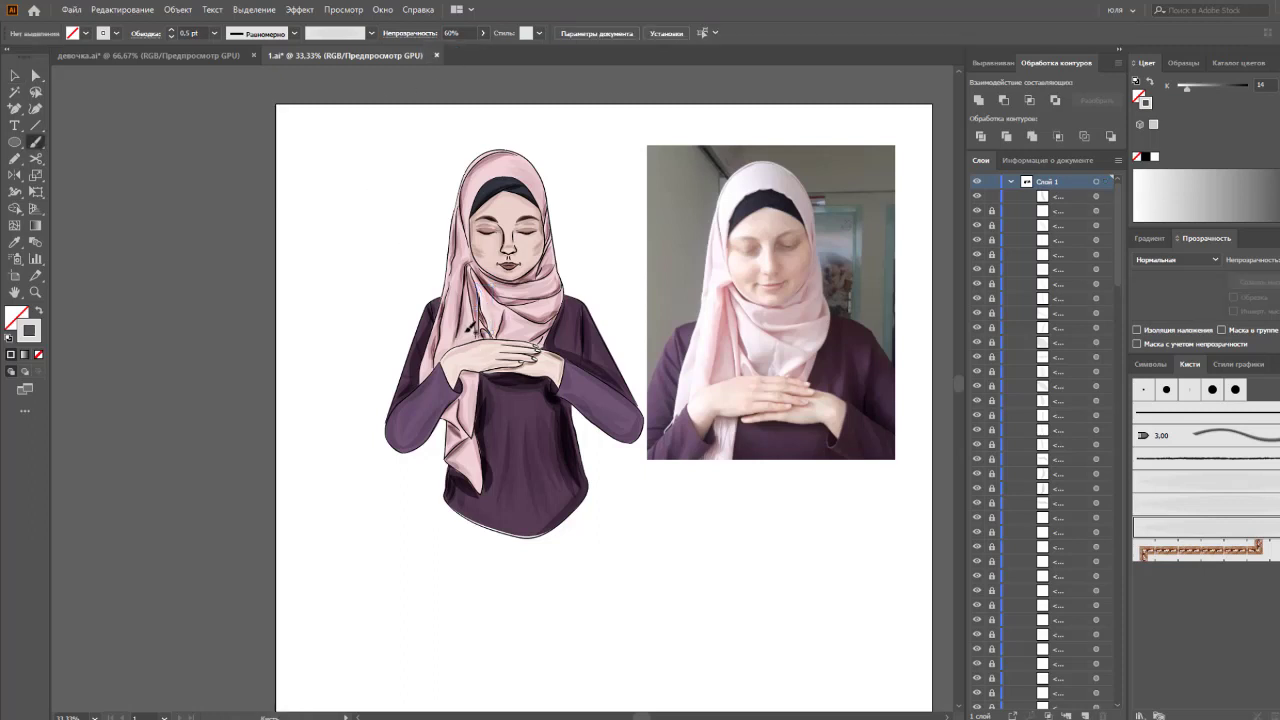
pyautogui.moveTo(468, 331); pyautogui.dragTo(458, 372)
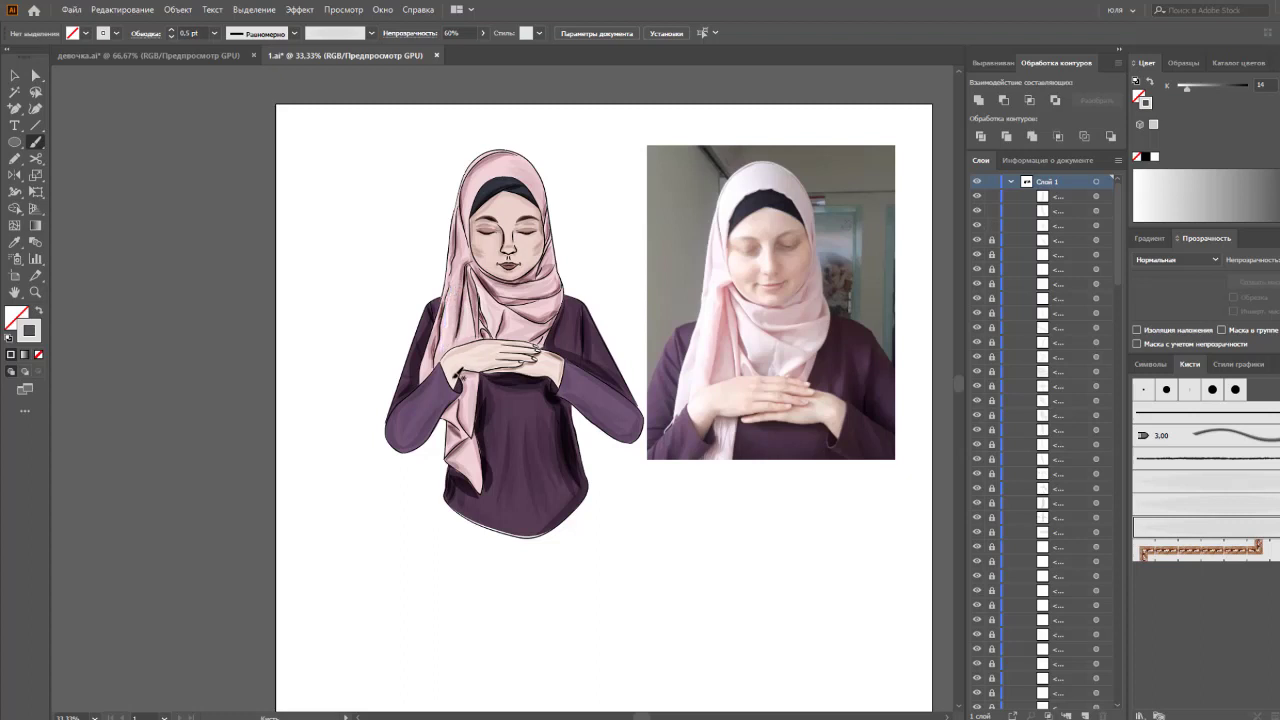
pyautogui.moveTo(461, 247); pyautogui.dragTo(456, 278)
pyautogui.moveTo(538, 212); pyautogui.dragTo(471, 208)
pyautogui.click(504, 175)
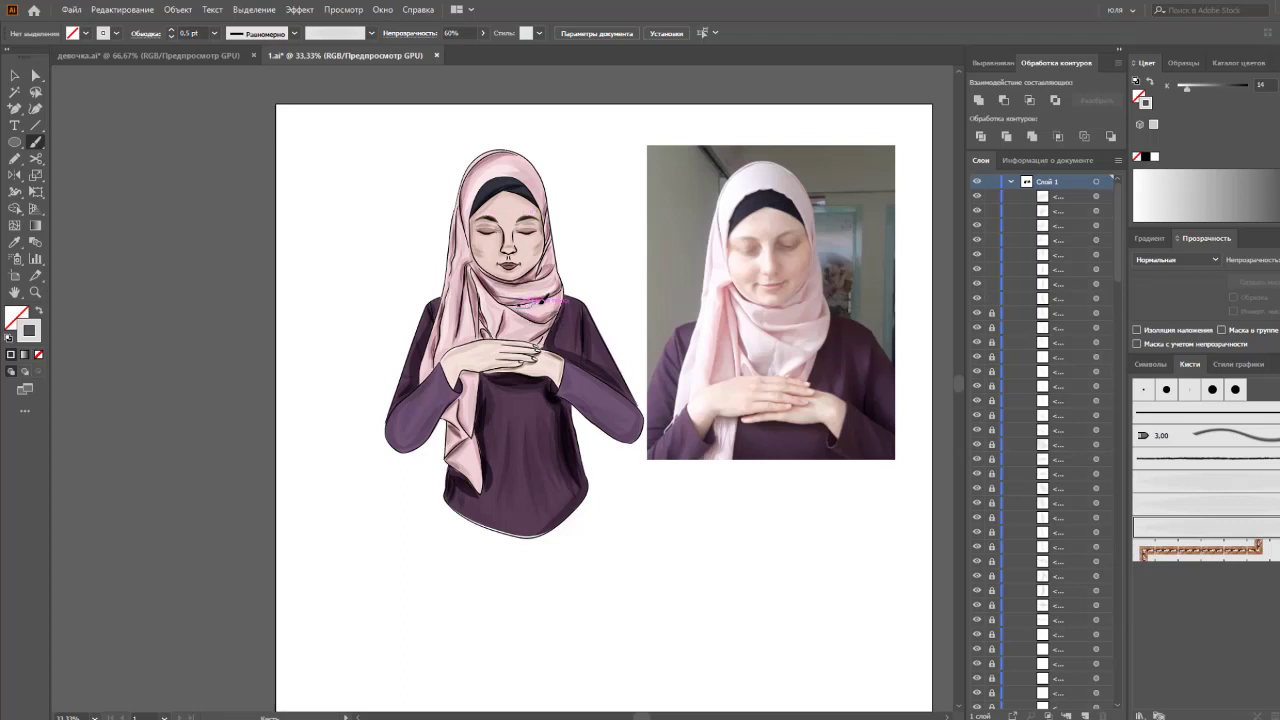
# Paint strokes on the hijab and hands, then at about 38% opacity shade the fingers, nose and mouth
pyautogui.moveTo(532, 300); pyautogui.dragTo(540, 304)
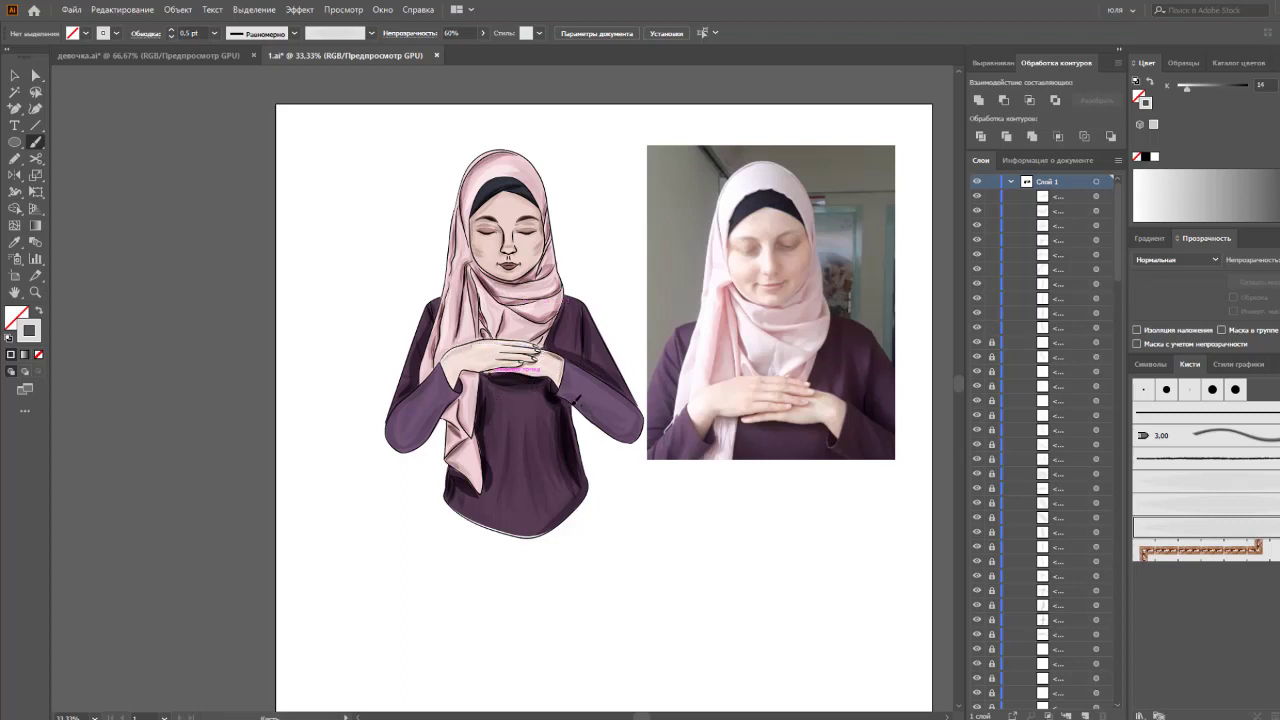
pyautogui.moveTo(510, 347); pyautogui.dragTo(533, 356)
pyautogui.click(483, 34)
pyautogui.moveTo(462, 49); pyautogui.dragTo(448, 49)
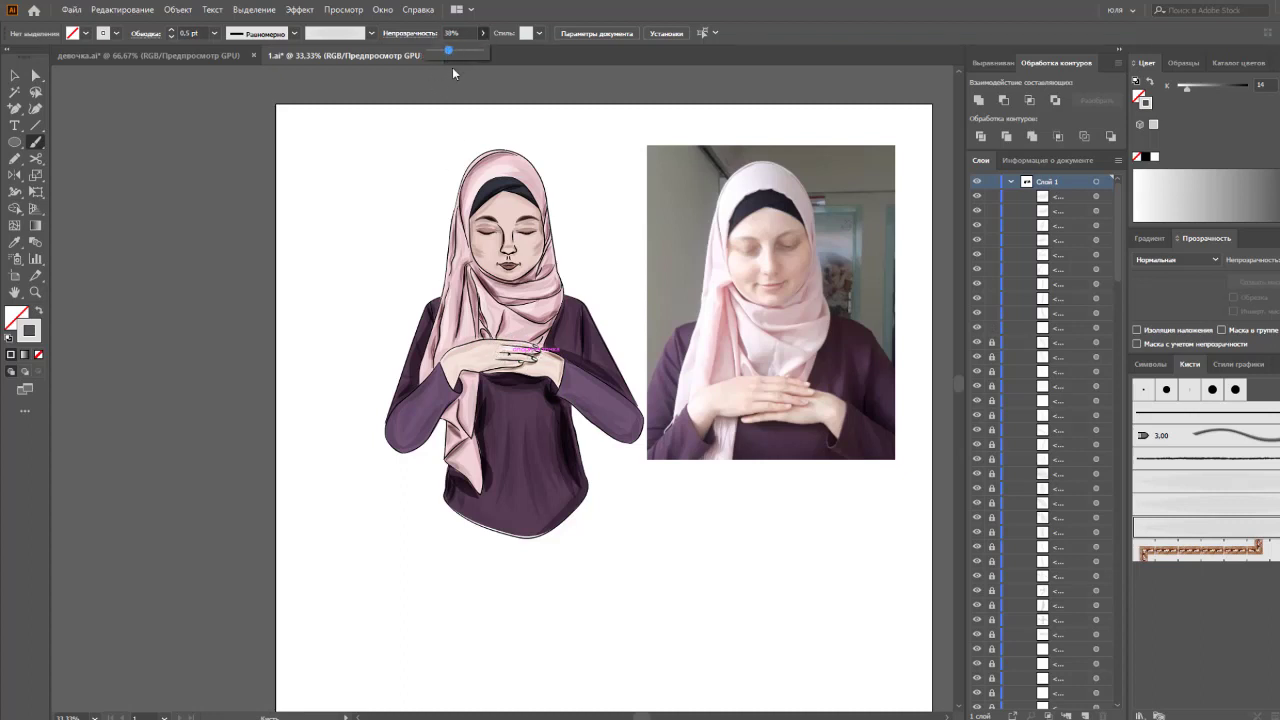
pyautogui.moveTo(552, 380)
pyautogui.mouseDown()
pyautogui.moveTo(566, 394)
pyautogui.moveTo(550, 376)
pyautogui.moveTo(562, 377)
pyautogui.mouseUp()
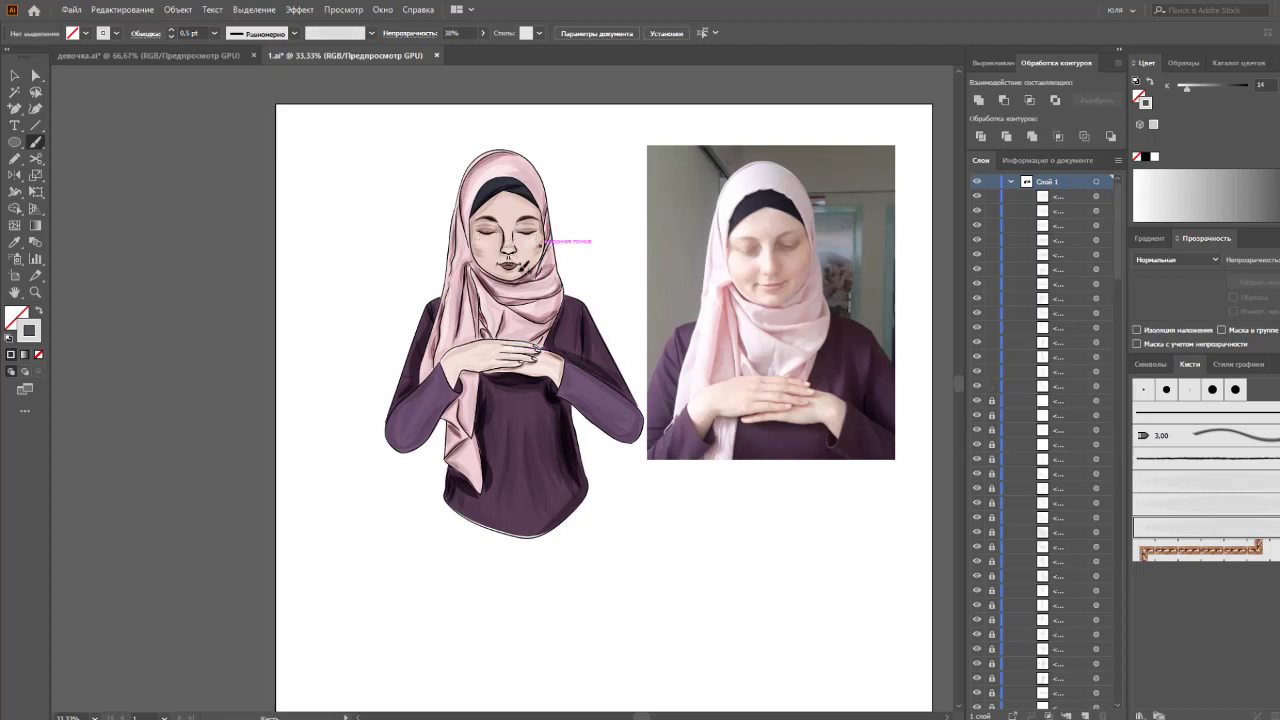
pyautogui.moveTo(513, 228)
pyautogui.mouseDown()
pyautogui.moveTo(512, 262)
pyautogui.moveTo(516, 238)
pyautogui.moveTo(478, 229)
pyautogui.moveTo(543, 266)
pyautogui.moveTo(540, 284)
pyautogui.mouseUp()
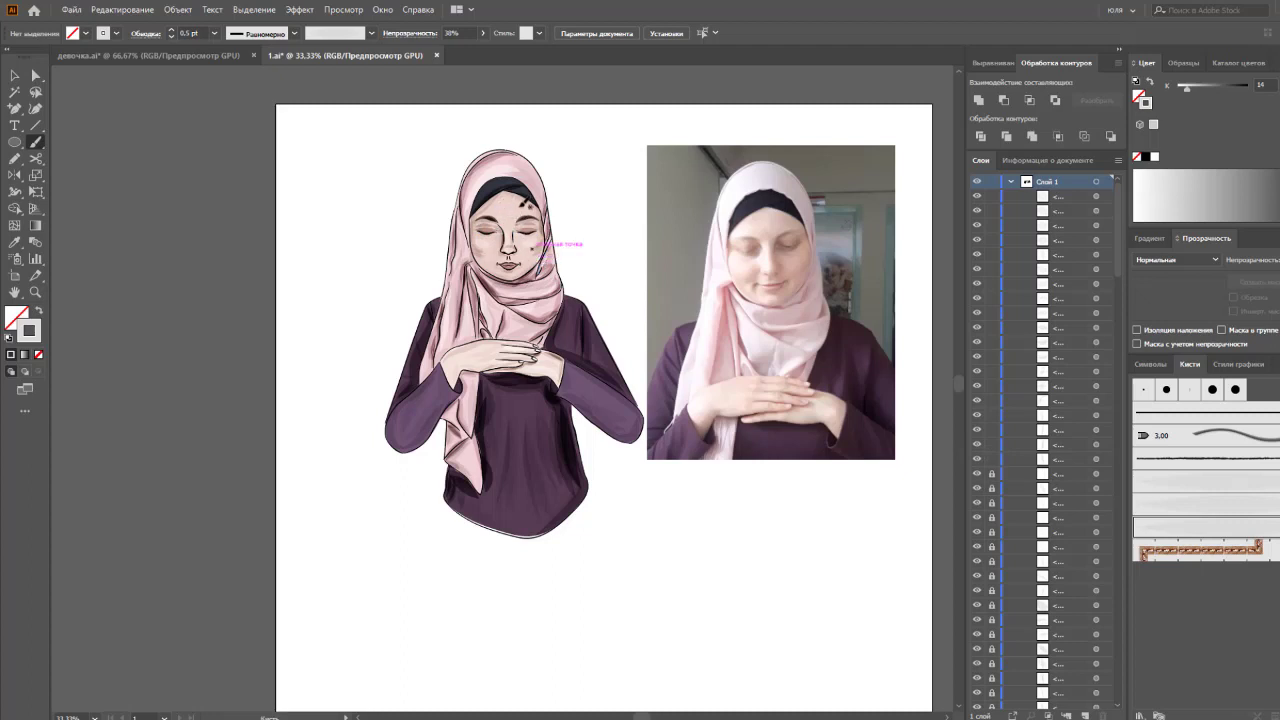
# At 20% brush opacity, paint a stroke down the left sleeve, discarding a cheek blush
pyautogui.press('2')
pyautogui.moveTo(530, 226); pyautogui.dragTo(545, 238)
pyautogui.hotkey('ctrl', 'z')
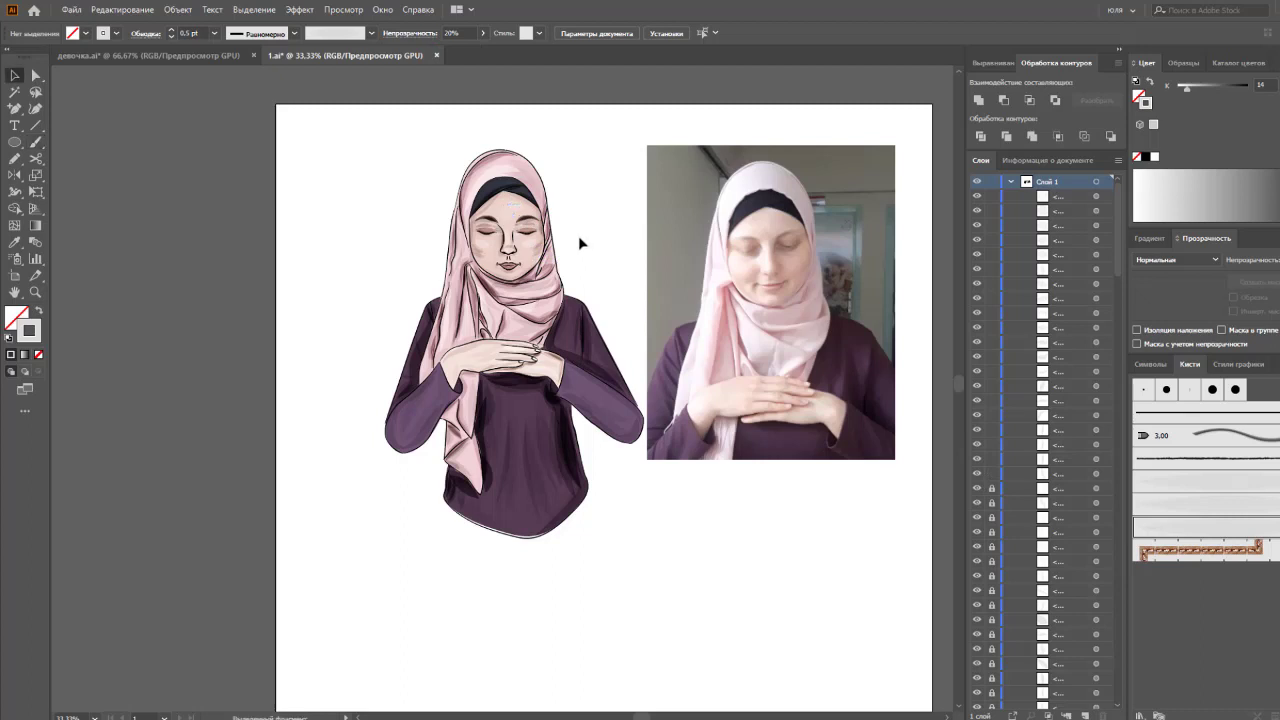
pyautogui.moveTo(460, 362); pyautogui.dragTo(466, 432)
# Switch the brush to Осветление at 48% opacity and lighten the sleeve, hands and left shoulder
pyautogui.click(1175, 259)
pyautogui.click(1180, 356)
pyautogui.press('5')
pyautogui.press('8')
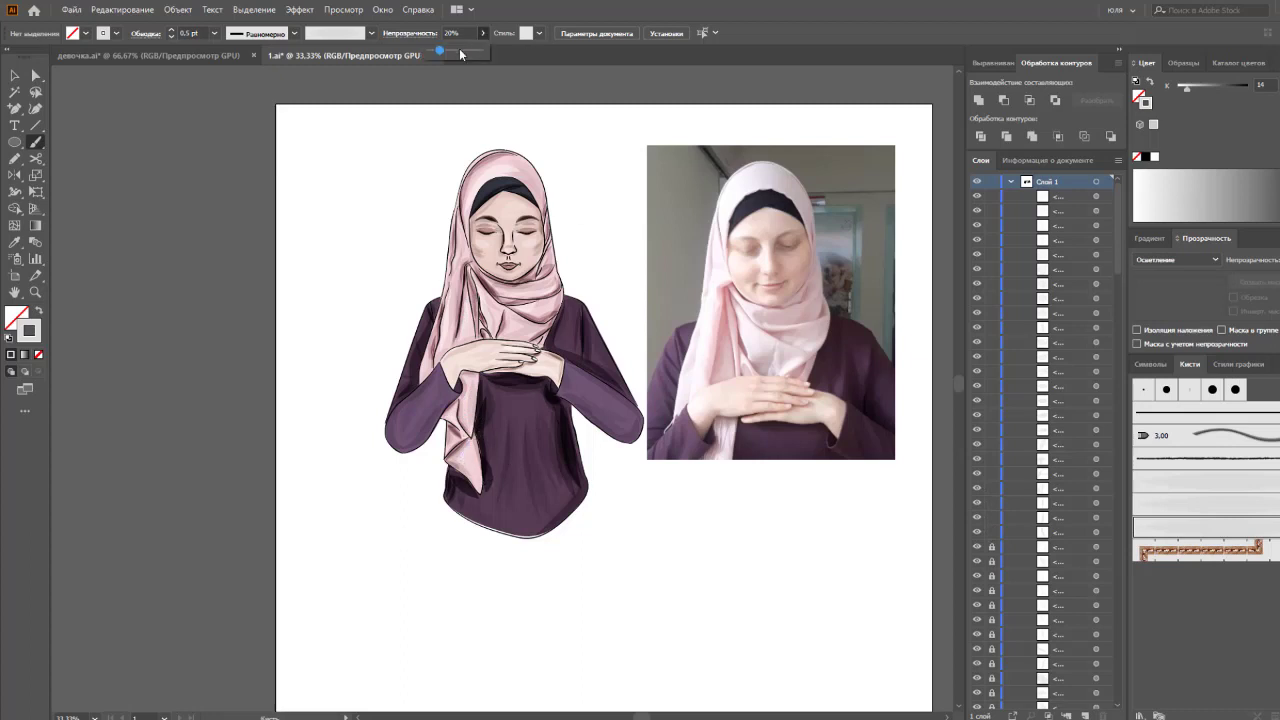
pyautogui.press('4')
pyautogui.press('8')
pyautogui.moveTo(452, 430)
pyautogui.mouseDown()
pyautogui.moveTo(474, 466)
pyautogui.moveTo(472, 436)
pyautogui.mouseUp()
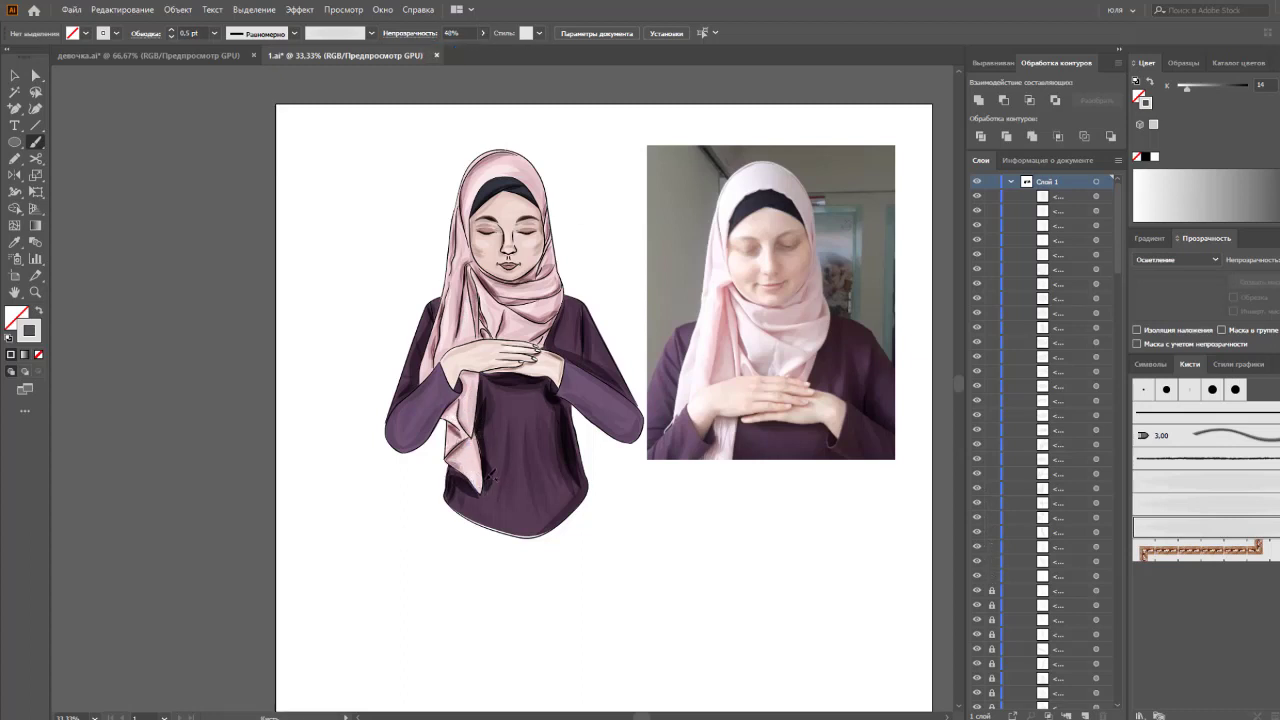
pyautogui.moveTo(517, 331); pyautogui.dragTo(540, 336)
pyautogui.moveTo(418, 372)
pyautogui.mouseDown()
pyautogui.moveTo(429, 342)
pyautogui.moveTo(422, 406)
pyautogui.mouseUp()
# Add a faint 34% stroke on the right shoulder and a 22% stroke below the hands
pyautogui.moveTo(485, 33); pyautogui.dragTo(470, 53)
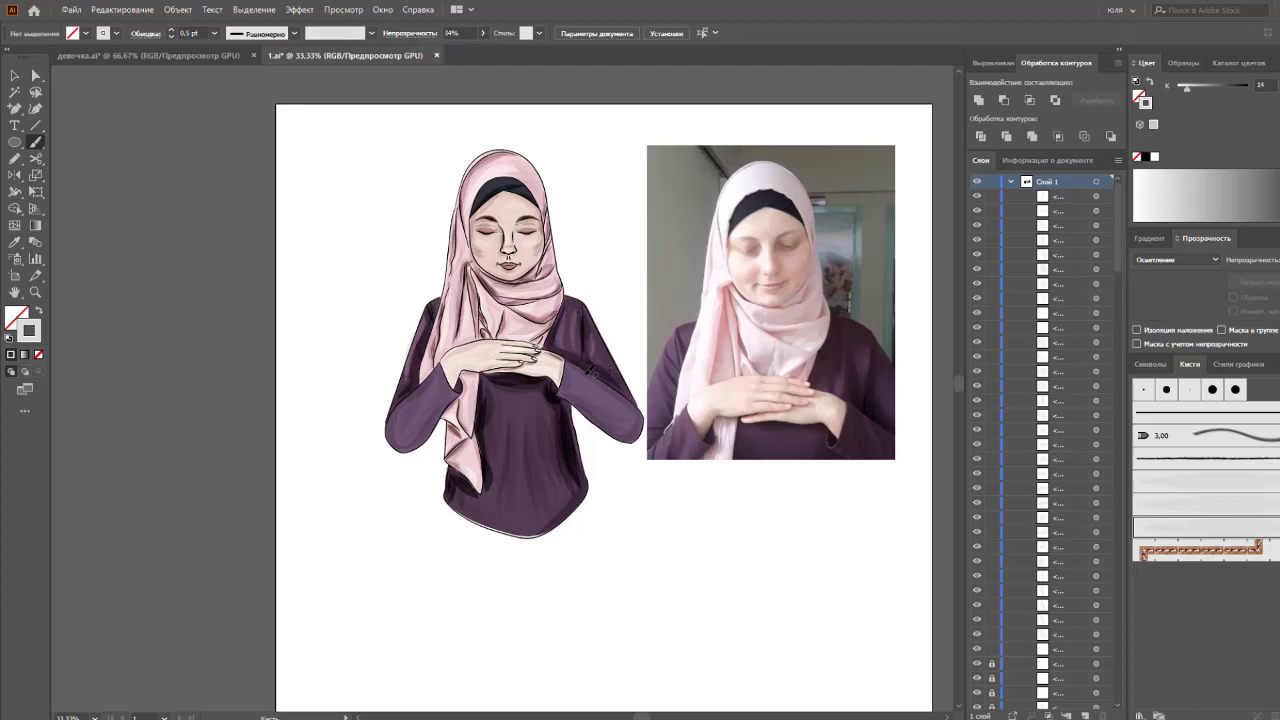
pyautogui.moveTo(566, 312); pyautogui.dragTo(580, 350)
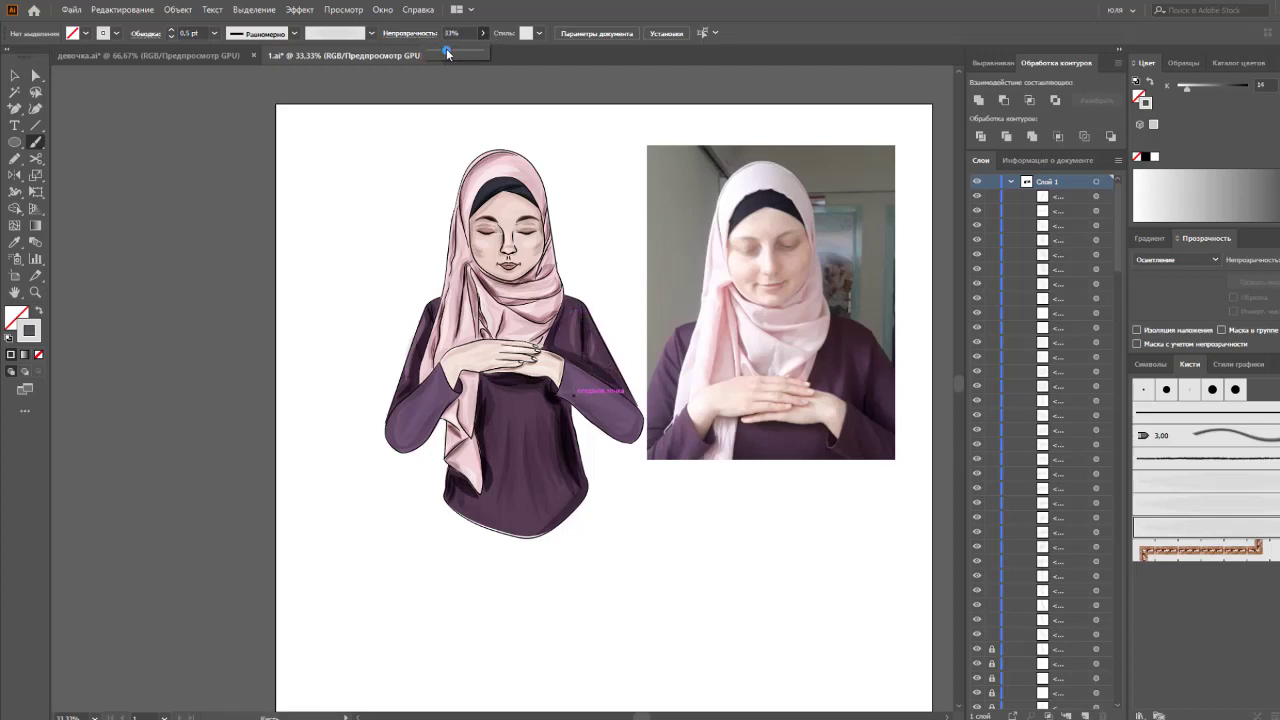
pyautogui.moveTo(447, 53); pyautogui.dragTo(440, 53)
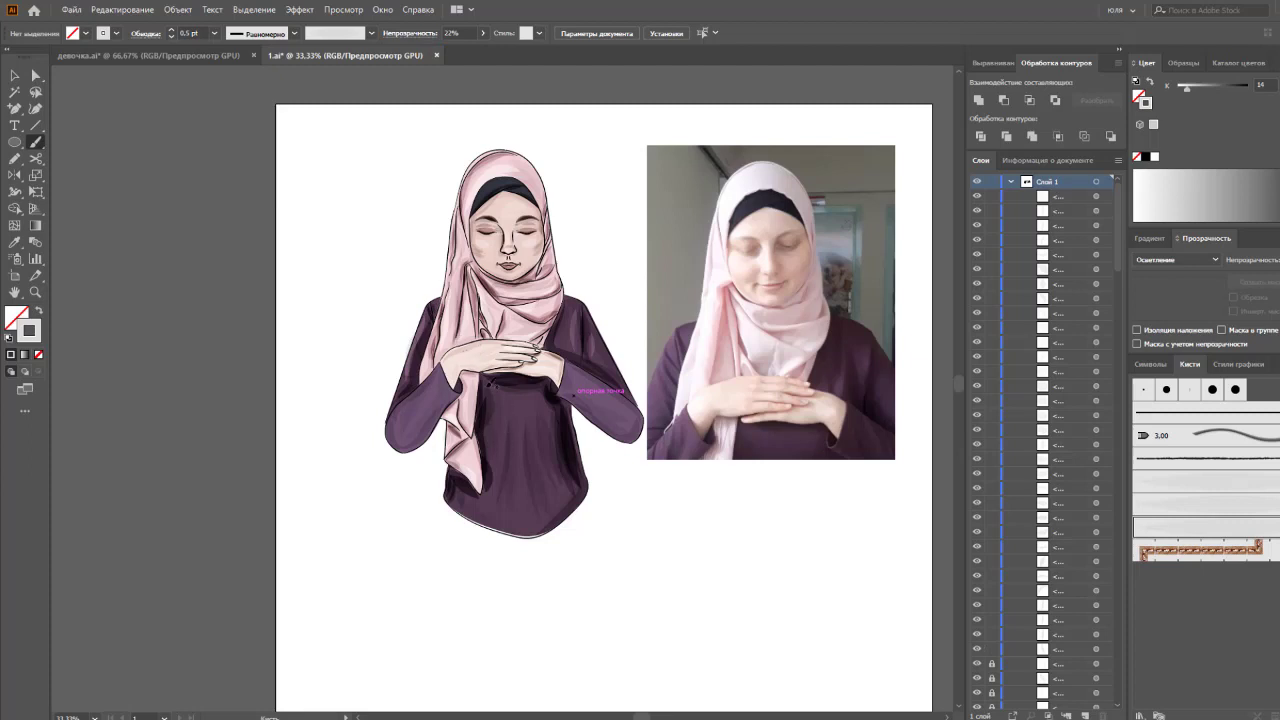
pyautogui.moveTo(490, 392)
pyautogui.mouseDown()
pyautogui.moveTo(487, 438)
pyautogui.moveTo(522, 486)
pyautogui.mouseUp()
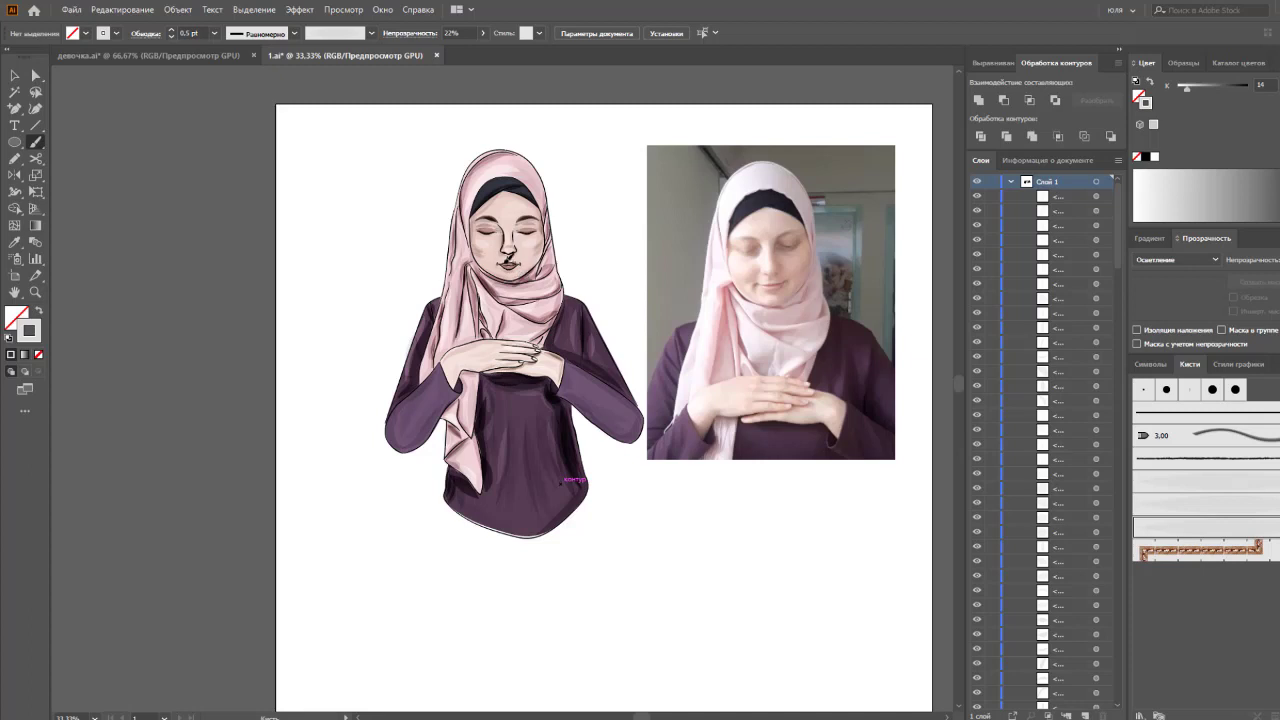
pyautogui.moveTo(533, 285)
pyautogui.mouseDown()
pyautogui.moveTo(557, 293)
pyautogui.moveTo(557, 270)
pyautogui.mouseUp()
pyautogui.hotkey('ctrl', 'z')
# Zoom in to lighten the side of the nose and beside the lips, then add a faint sleeve stroke
pyautogui.scroll(1, 562, 228)
pyautogui.scroll(1, 664, 365)
pyautogui.scroll(1, 664, 365)
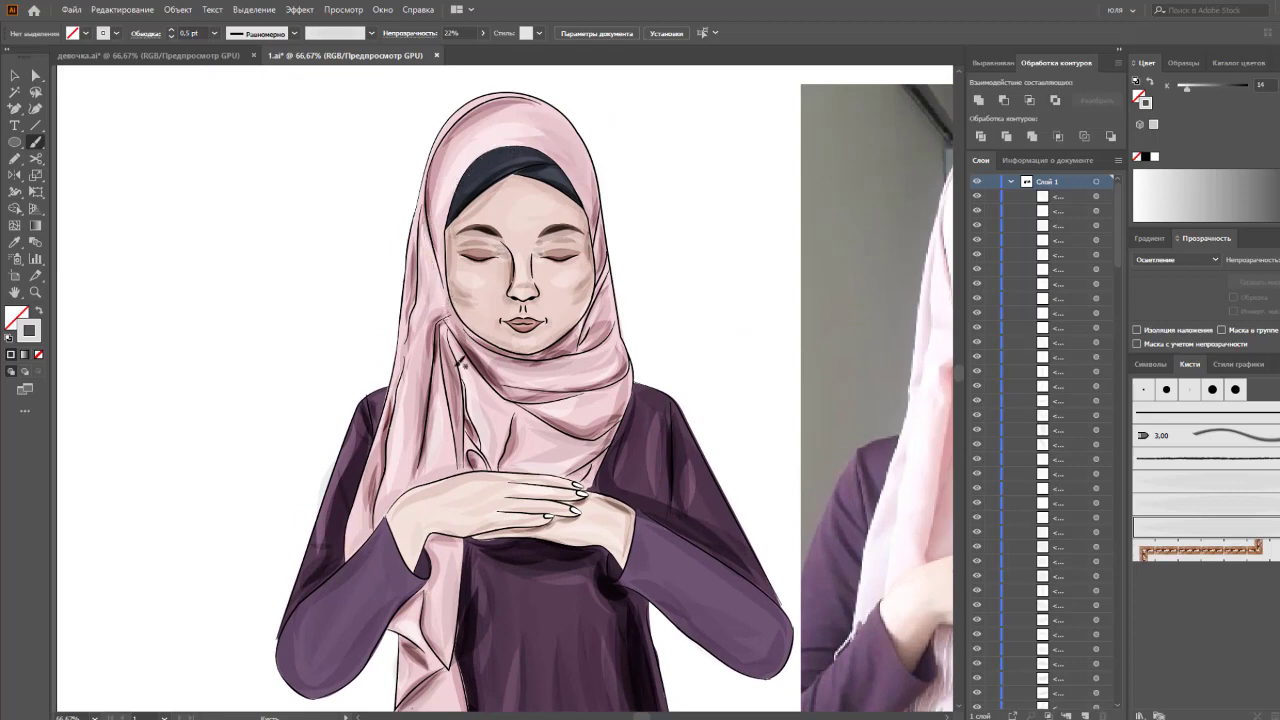
pyautogui.moveTo(519, 256); pyautogui.dragTo(533, 291)
pyautogui.moveTo(592, 325); pyautogui.dragTo(545, 321)
pyautogui.scroll(-1, 539, 438)
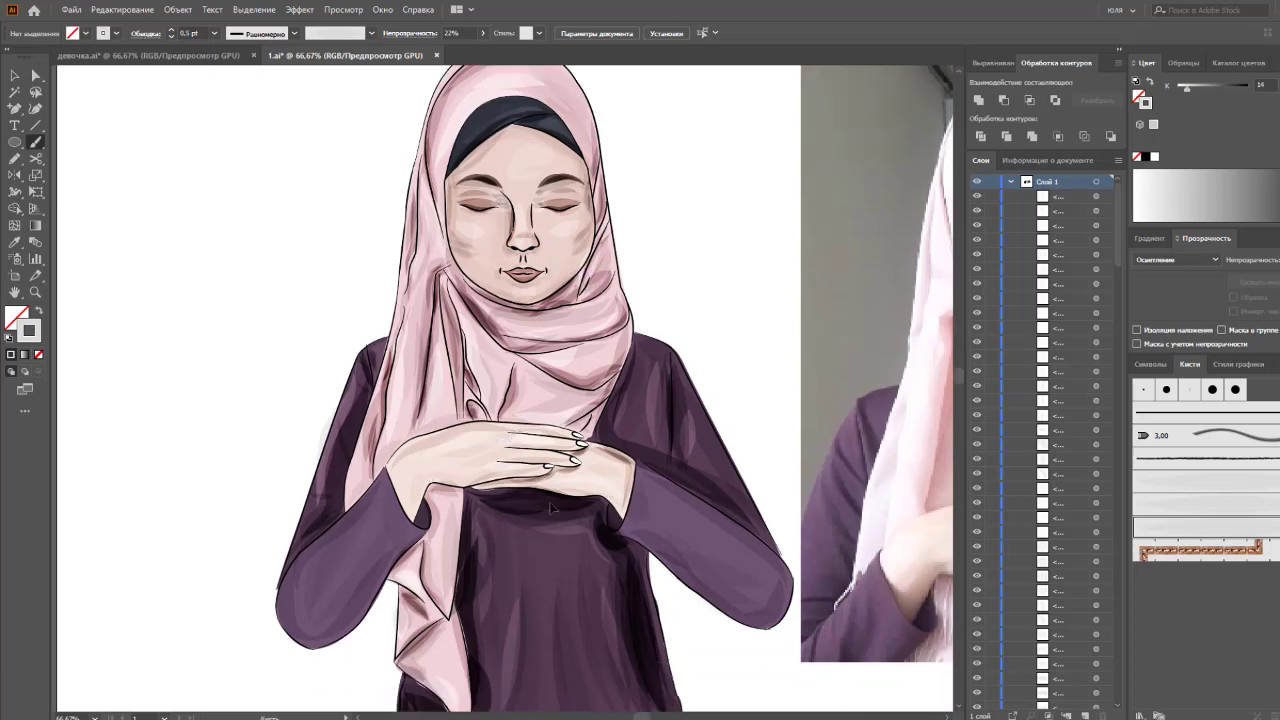
pyautogui.hotkey('ctrl', '-')
pyautogui.hotkey('ctrl', '-')
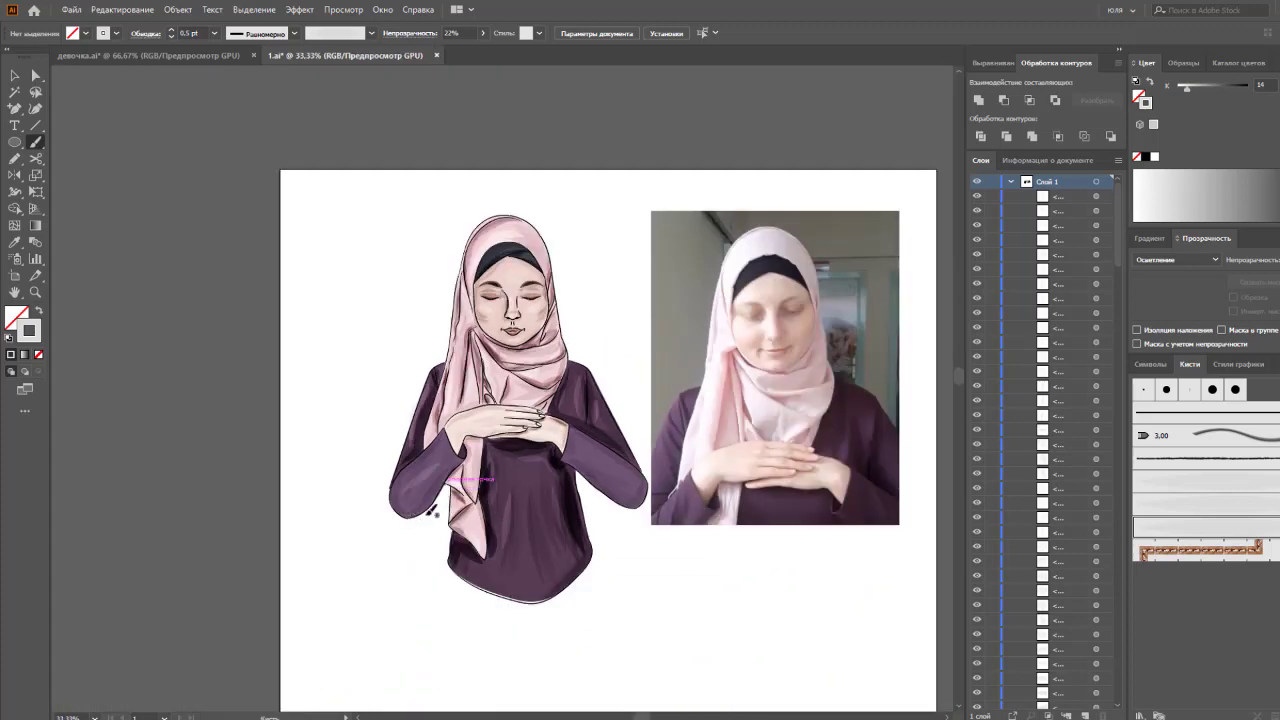
pyautogui.moveTo(578, 442); pyautogui.dragTo(600, 460)
# Reduce the faint sleeve stroke's opacity to 16%
pyautogui.press('v')
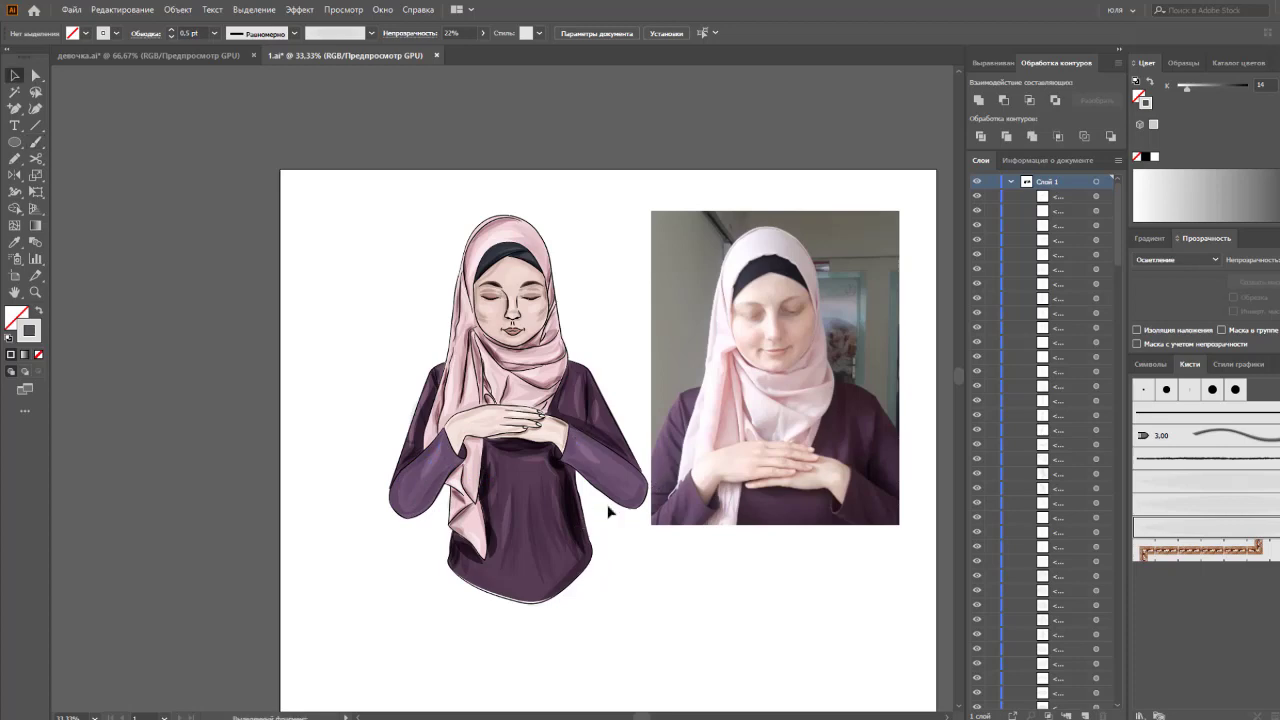
pyautogui.click(588, 450)
pyautogui.moveTo(483, 33); pyautogui.dragTo(438, 49)
# Zoom out and move the reference photo above the artboard
pyautogui.hotkey('ctrl', '-')
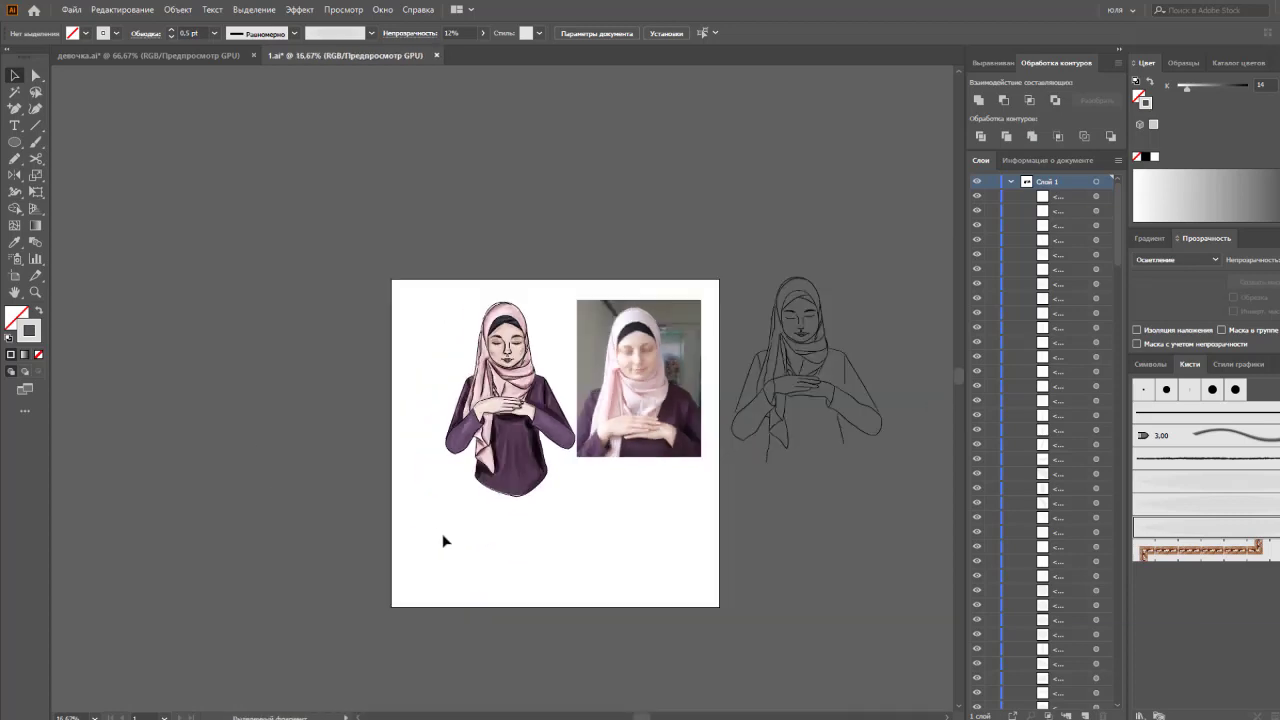
pyautogui.moveTo(603, 564); pyautogui.dragTo(536, 605)
pyautogui.moveTo(640, 410); pyautogui.dragTo(770, 105)
# Select the whole girl drawing and scale it up to fill the artboard
pyautogui.moveTo(371, 301); pyautogui.dragTo(557, 494)
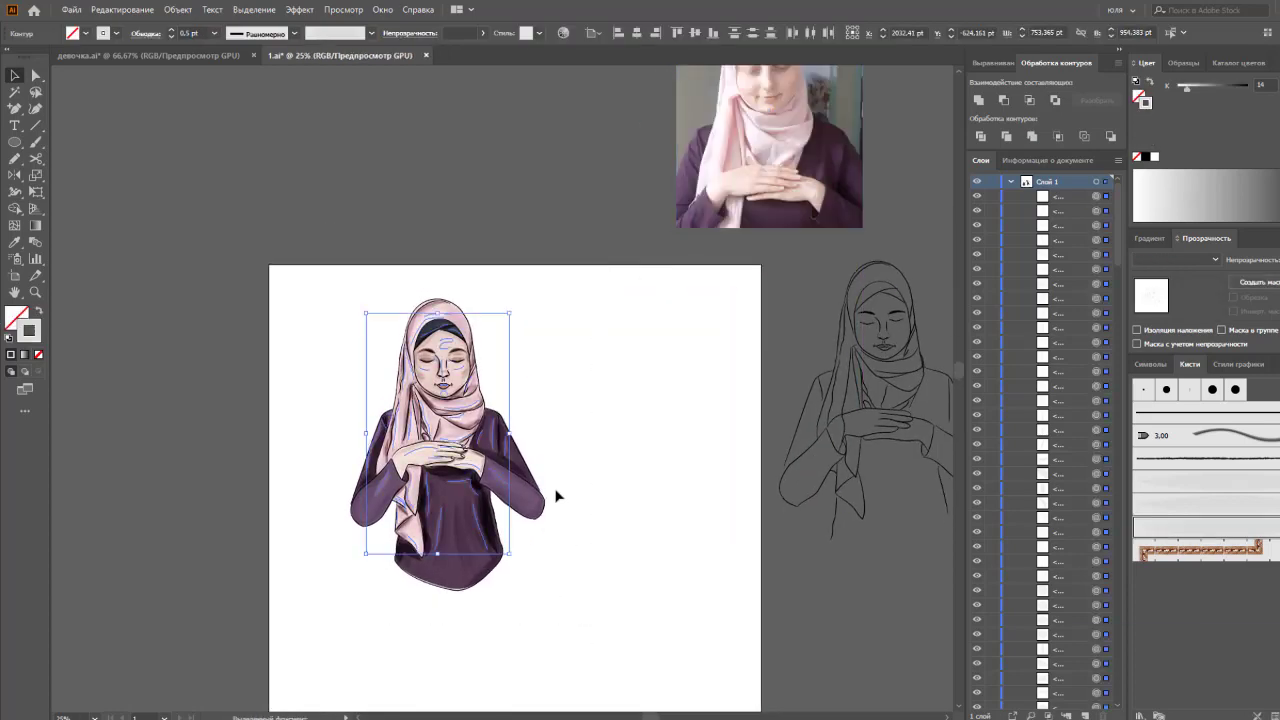
pyautogui.click(577, 465)
pyautogui.moveTo(566, 296); pyautogui.dragTo(337, 575)
pyautogui.moveTo(543, 443); pyautogui.dragTo(630, 525)
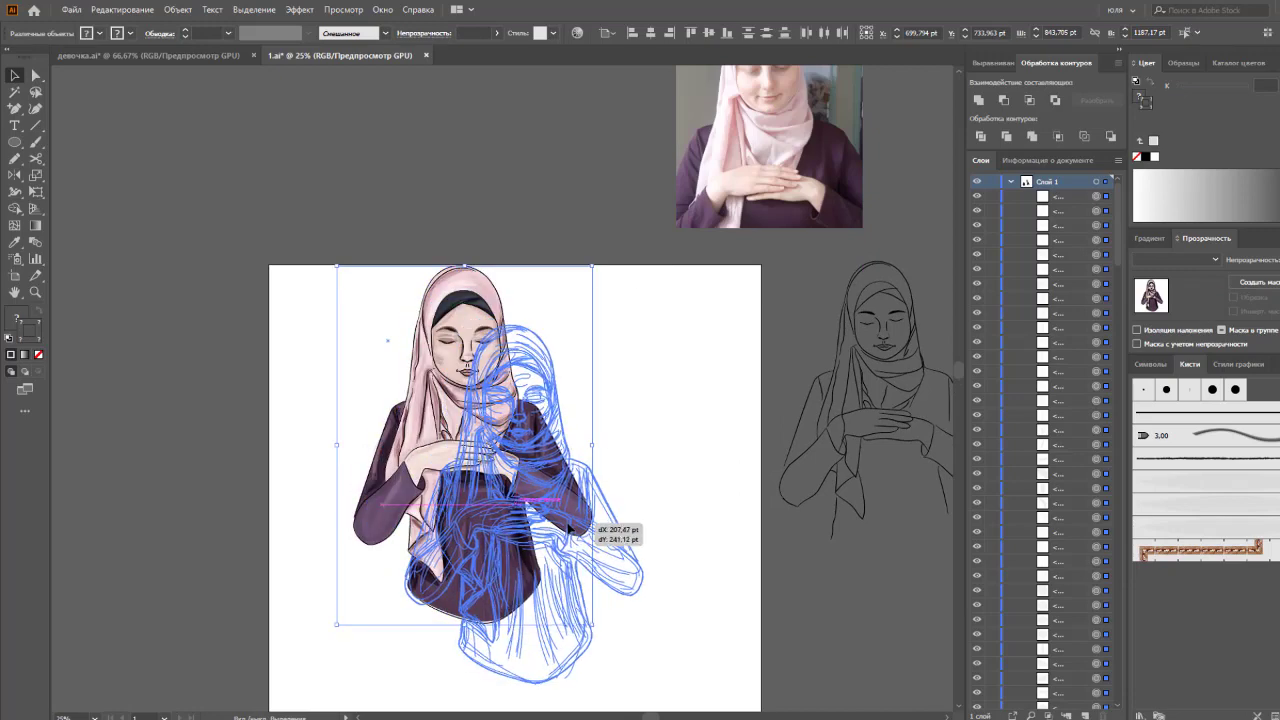
pyautogui.scroll(-2, 686, 495)
pyautogui.moveTo(378, 210); pyautogui.dragTo(671, 580)
# Expand the drawing's appearance into plain paths and lock the bottom layer
pyautogui.click(177, 9)
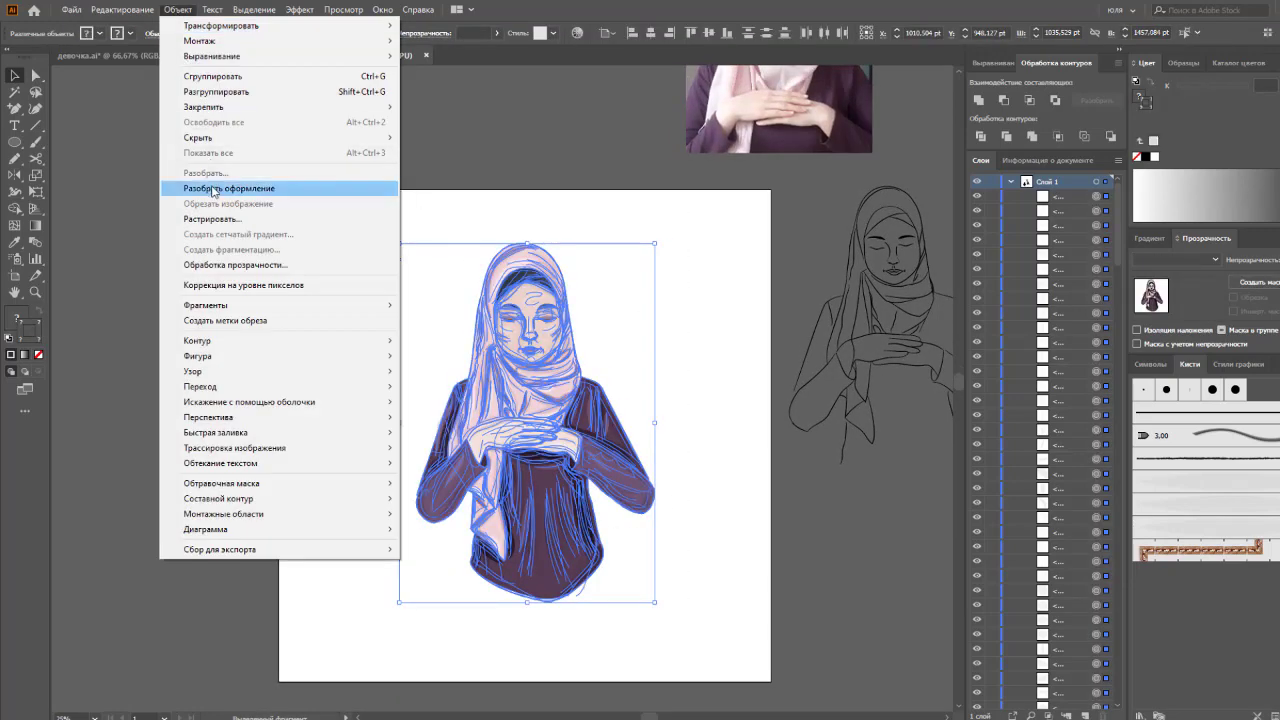
pyautogui.click(211, 187)
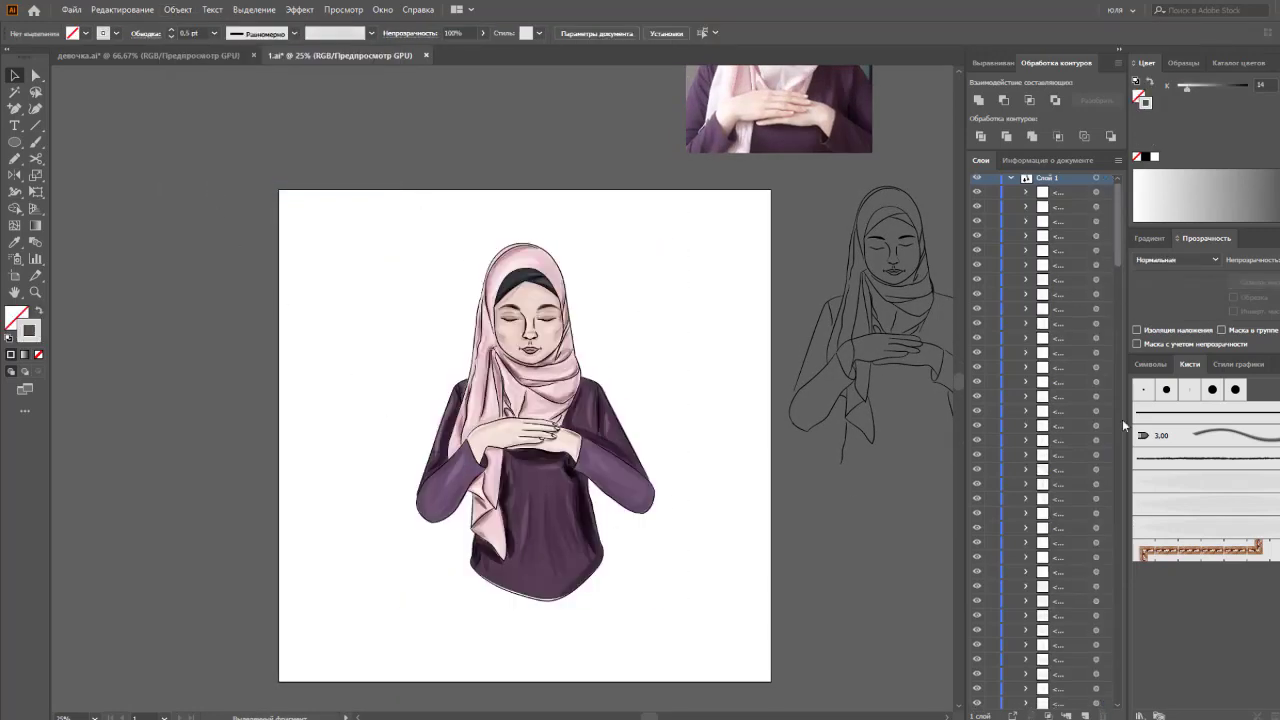
pyautogui.click(1112, 615)
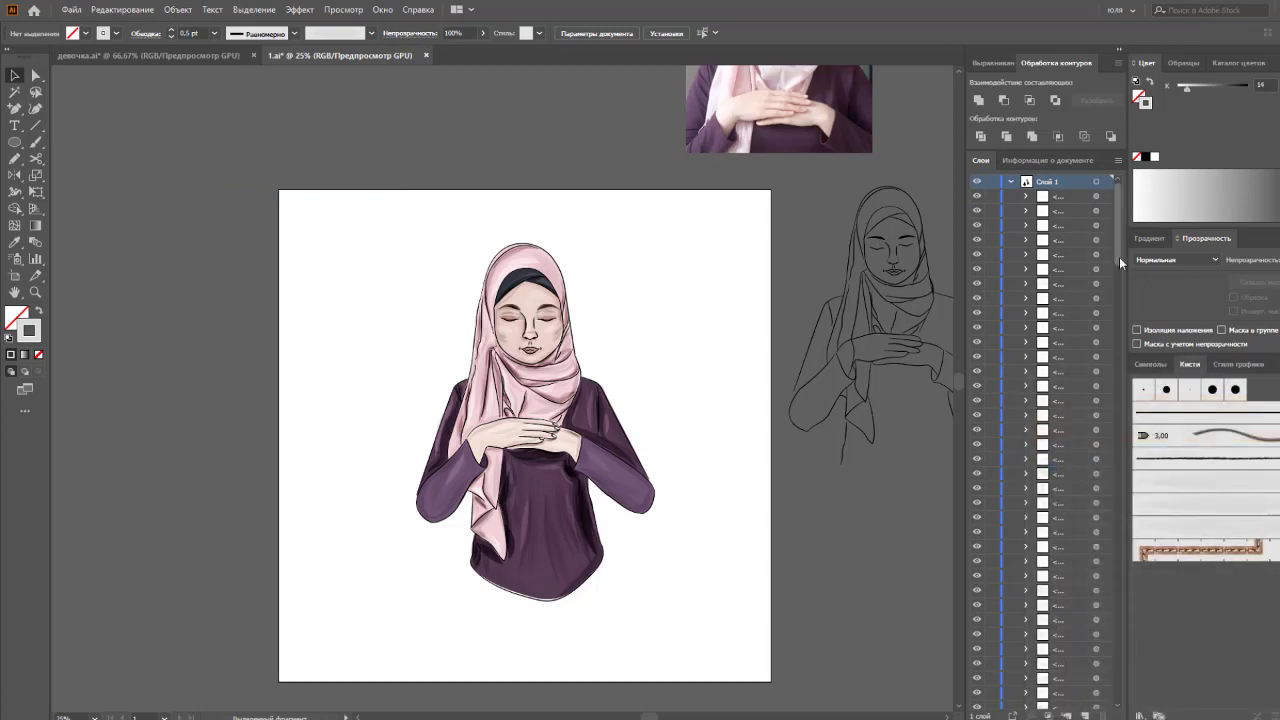
pyautogui.moveTo(1119, 257); pyautogui.dragTo(1122, 703)
pyautogui.click(978, 702)
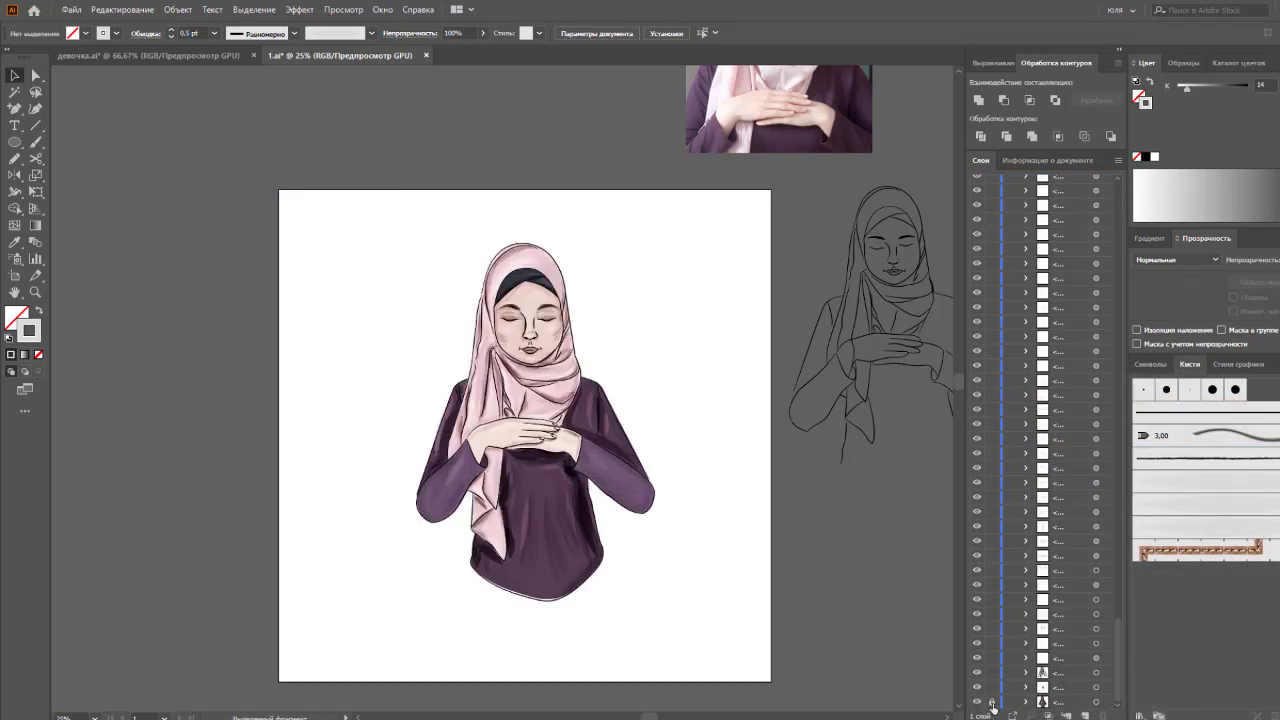
# Group all the highlight stroke paths together
pyautogui.moveTo(368, 220); pyautogui.dragTo(680, 604)
pyautogui.rightClick(580, 512)
pyautogui.click(628, 389)
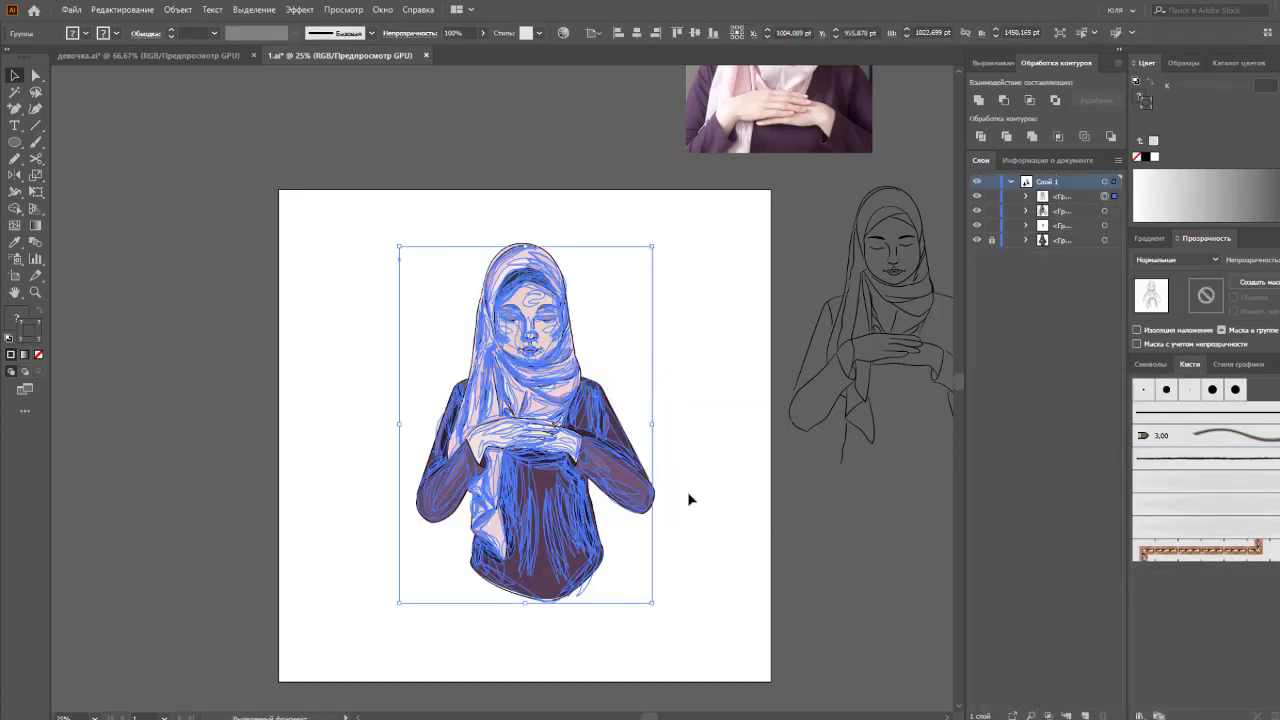
# Select the highlight strokes group and lower its opacity to 77%
pyautogui.click(977, 196)
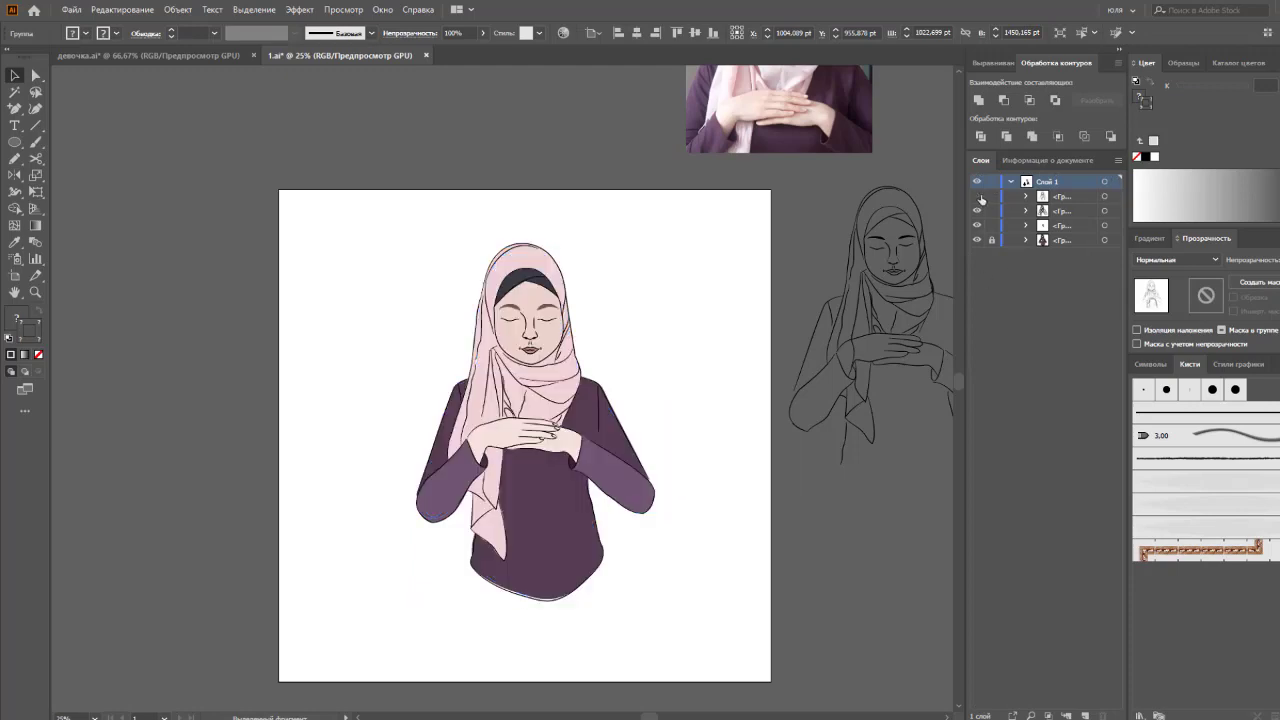
pyautogui.click(1107, 198)
pyautogui.click(360, 9)
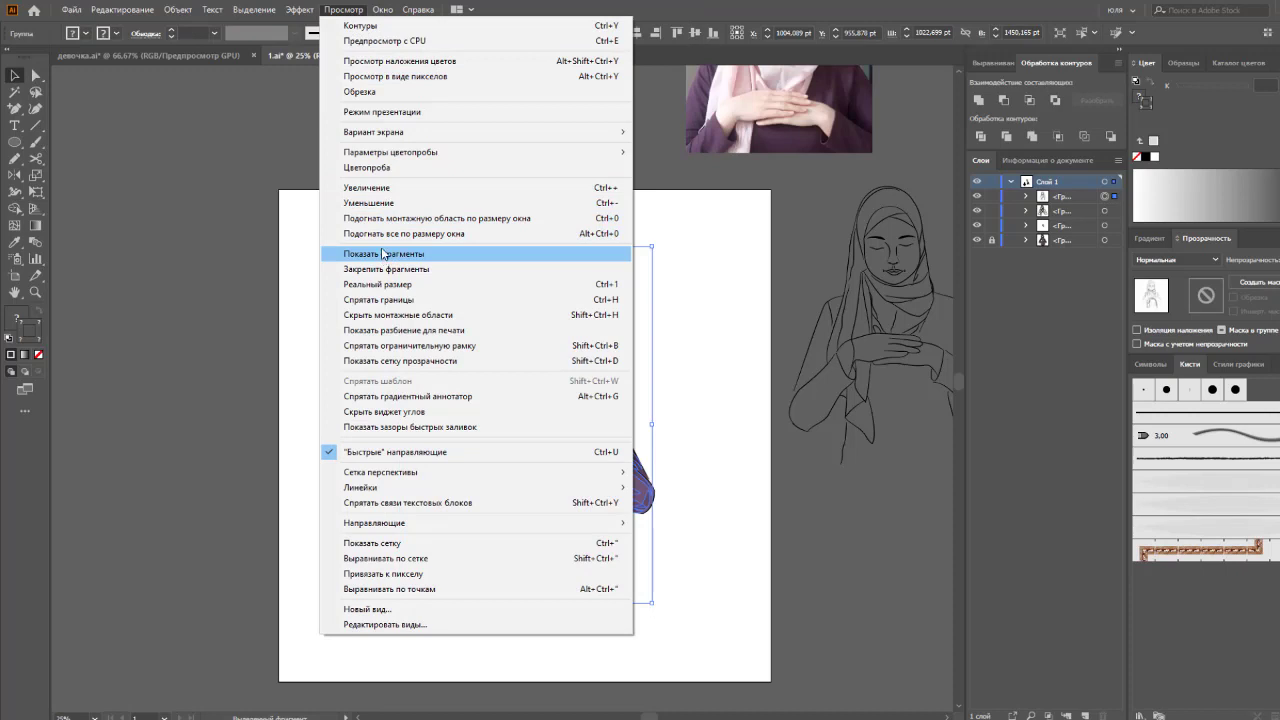
pyautogui.click(398, 299)
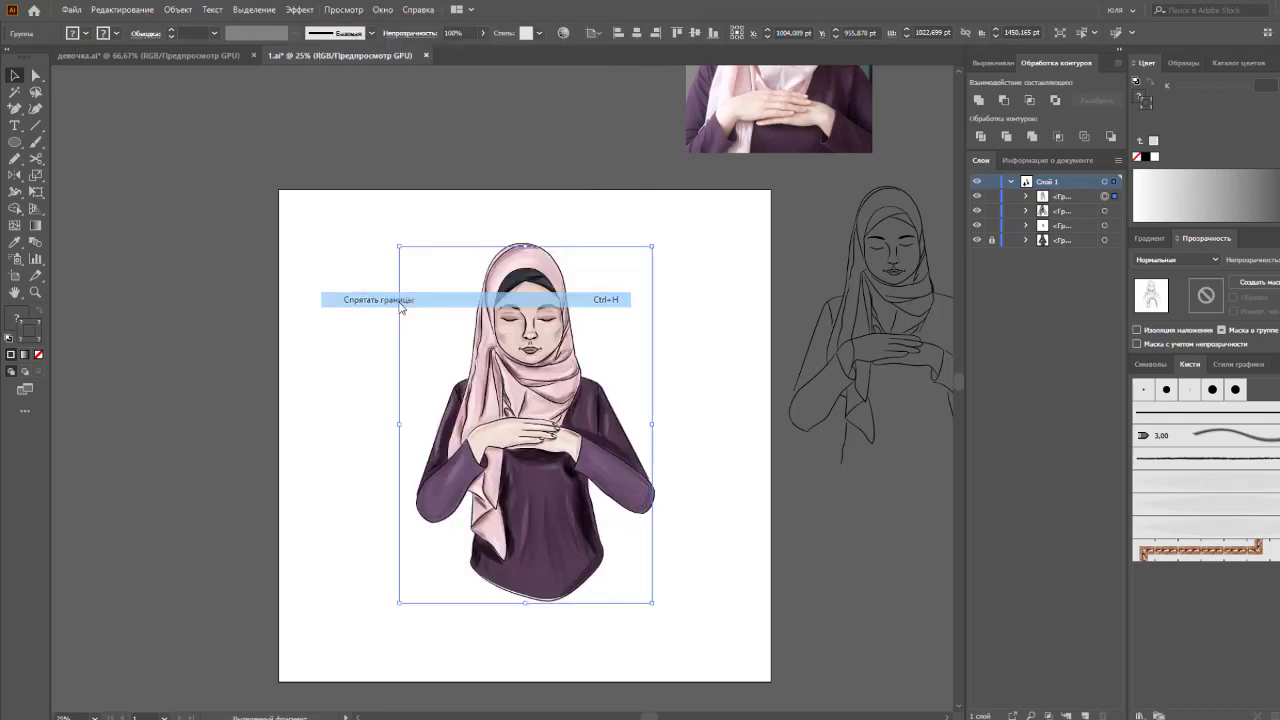
pyautogui.click(483, 33)
pyautogui.moveTo(482, 50); pyautogui.dragTo(465, 50)
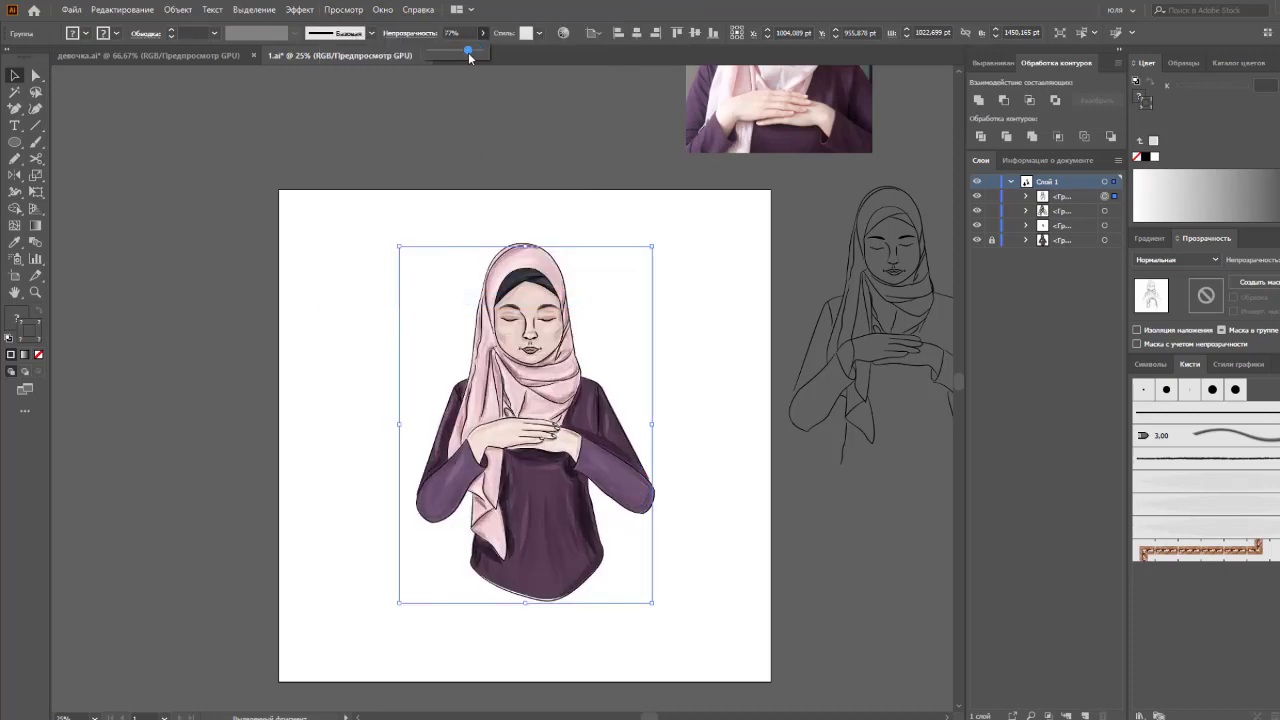
pyautogui.click(488, 119)
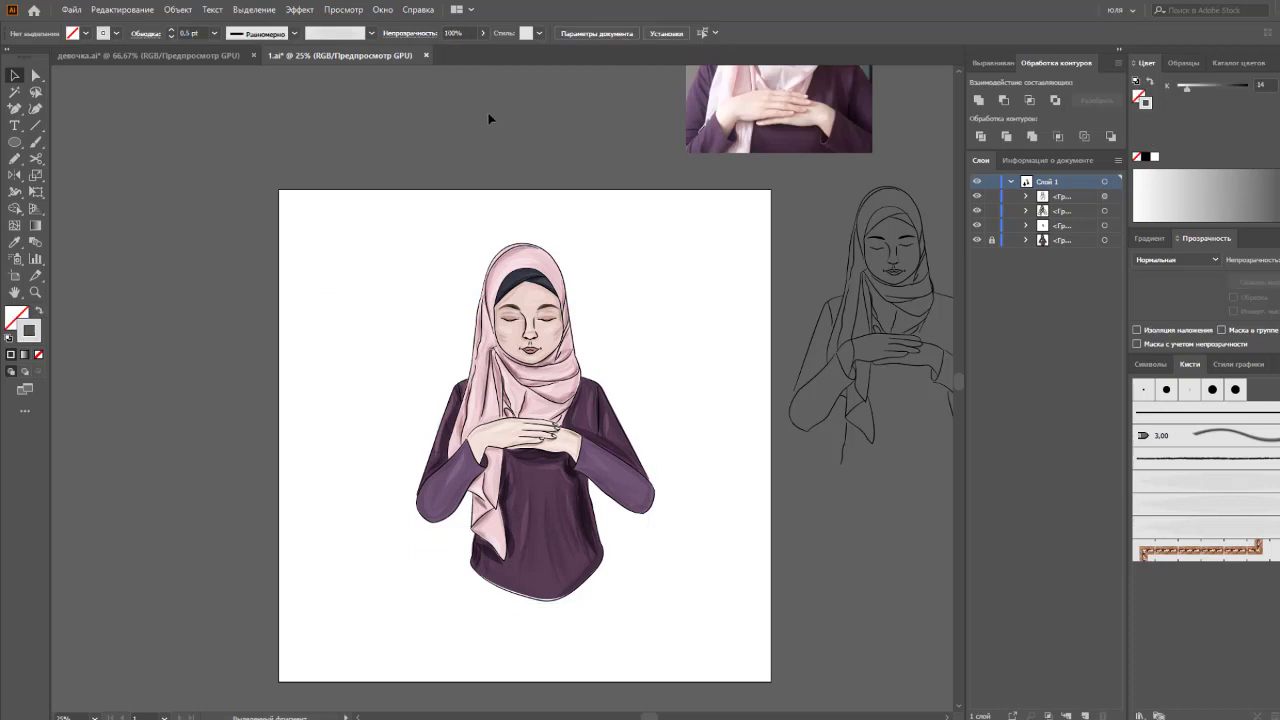
# Group the coloured girl figure together with the highlight strokes
pyautogui.click(1104, 211)
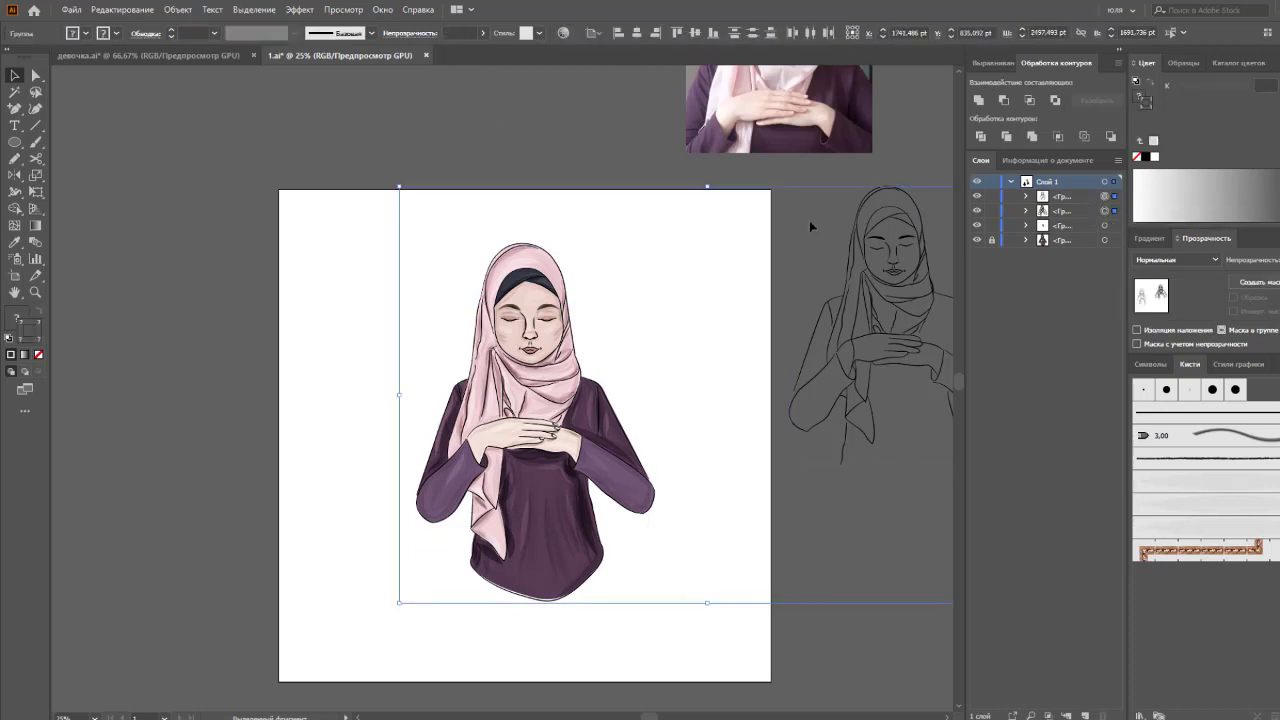
pyautogui.moveTo(648, 242); pyautogui.dragTo(329, 620)
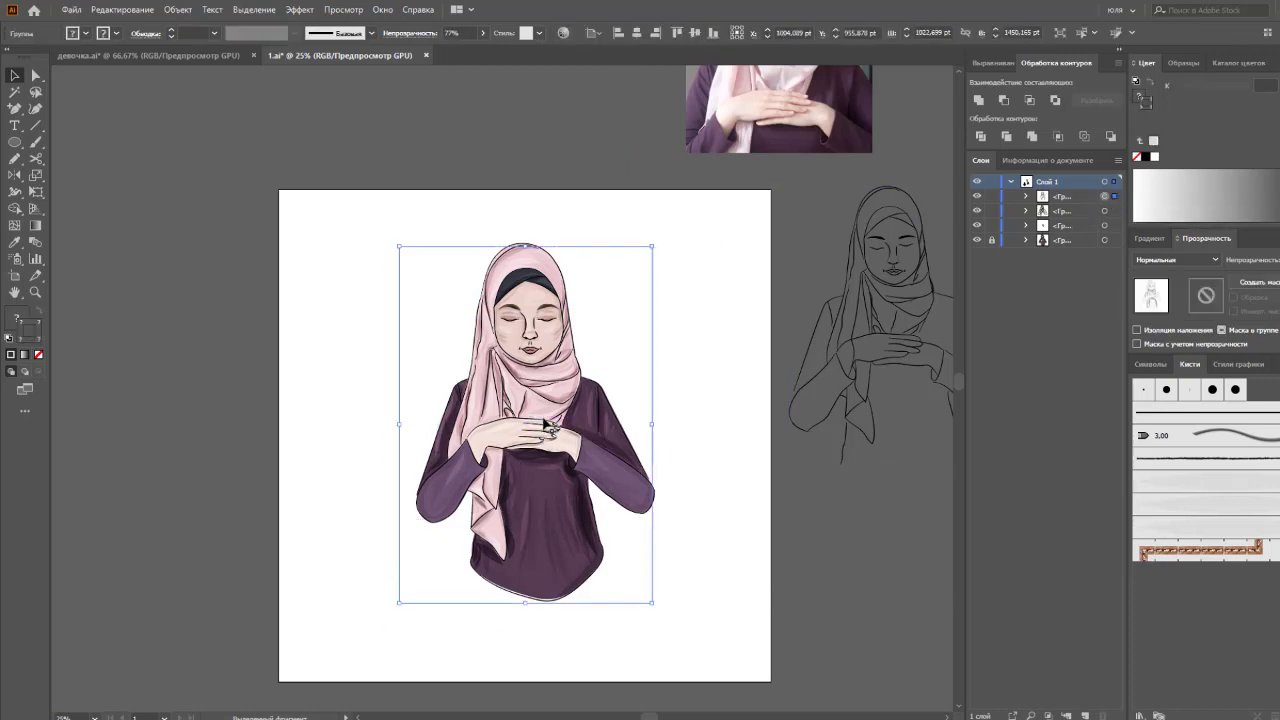
pyautogui.rightClick(548, 411)
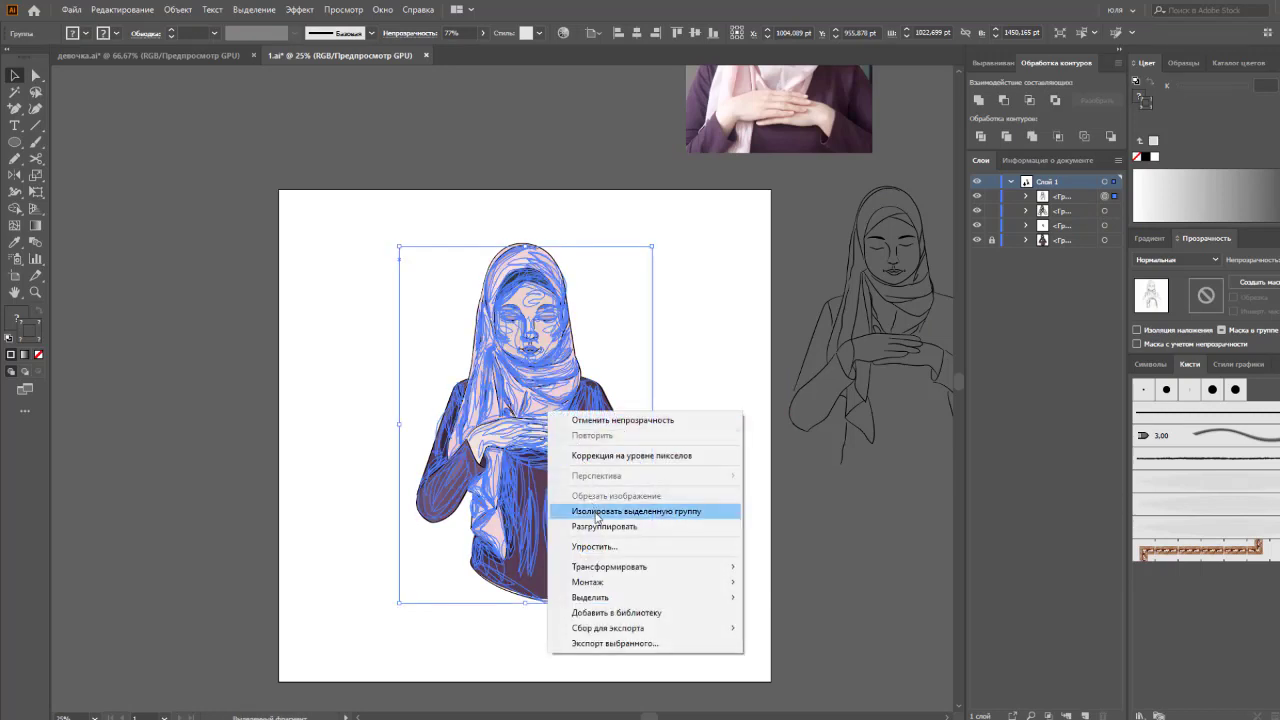
pyautogui.click(686, 370)
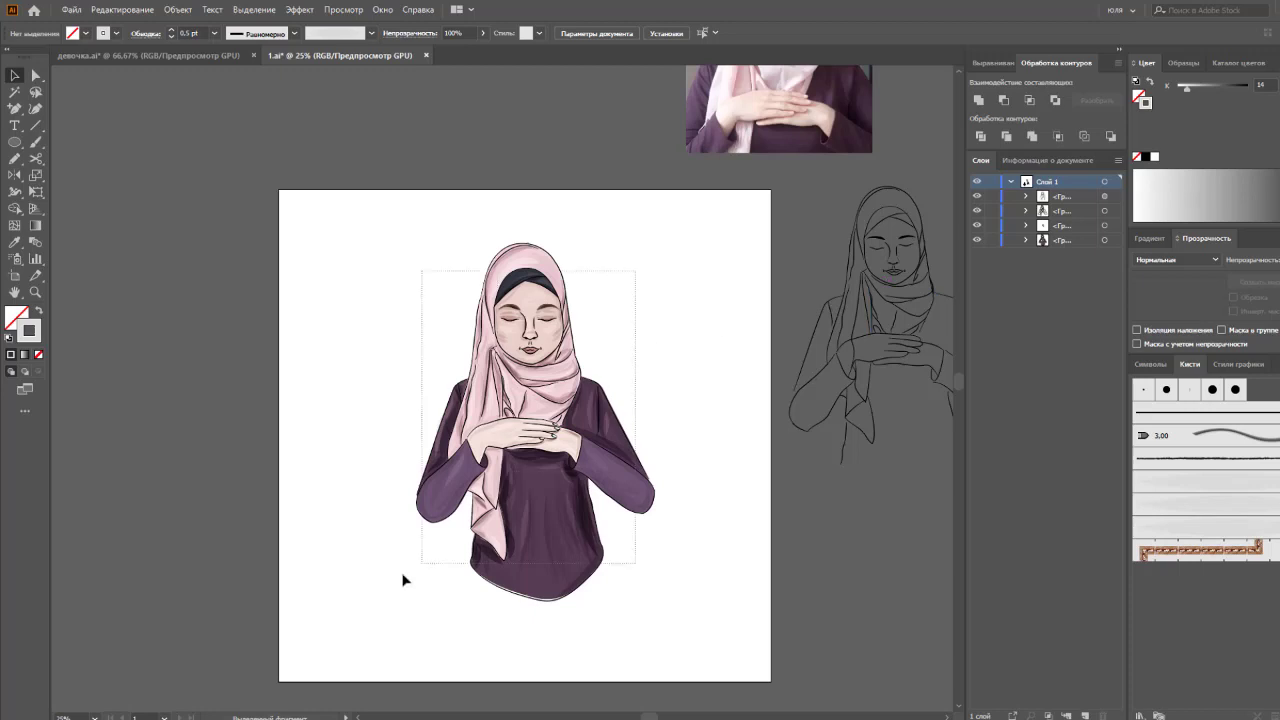
pyautogui.click(528, 446)
pyautogui.rightClick(530, 442)
pyautogui.click(588, 546)
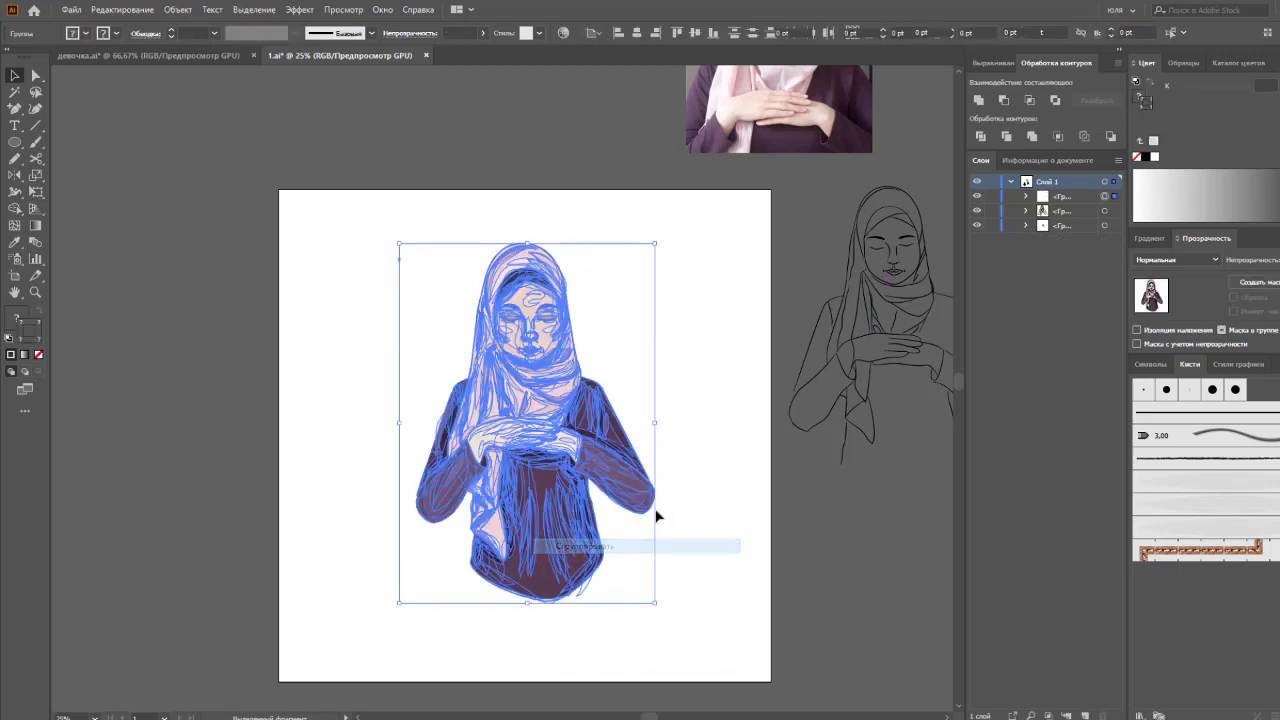
pyautogui.click(682, 506)
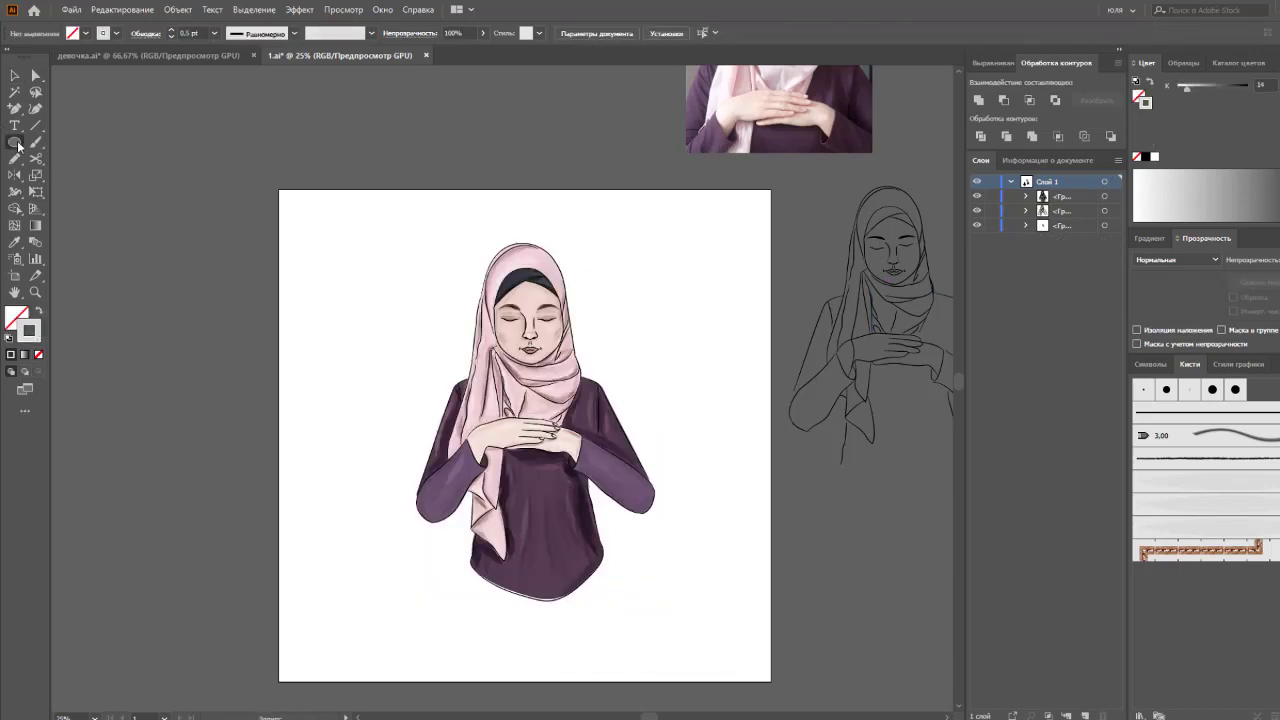
# Draw a white 2000 pt square over the whole artboard and lock it with Ctrl+2
pyautogui.moveTo(18, 145); pyautogui.dragTo(90, 134)
pyautogui.click(365, 254)
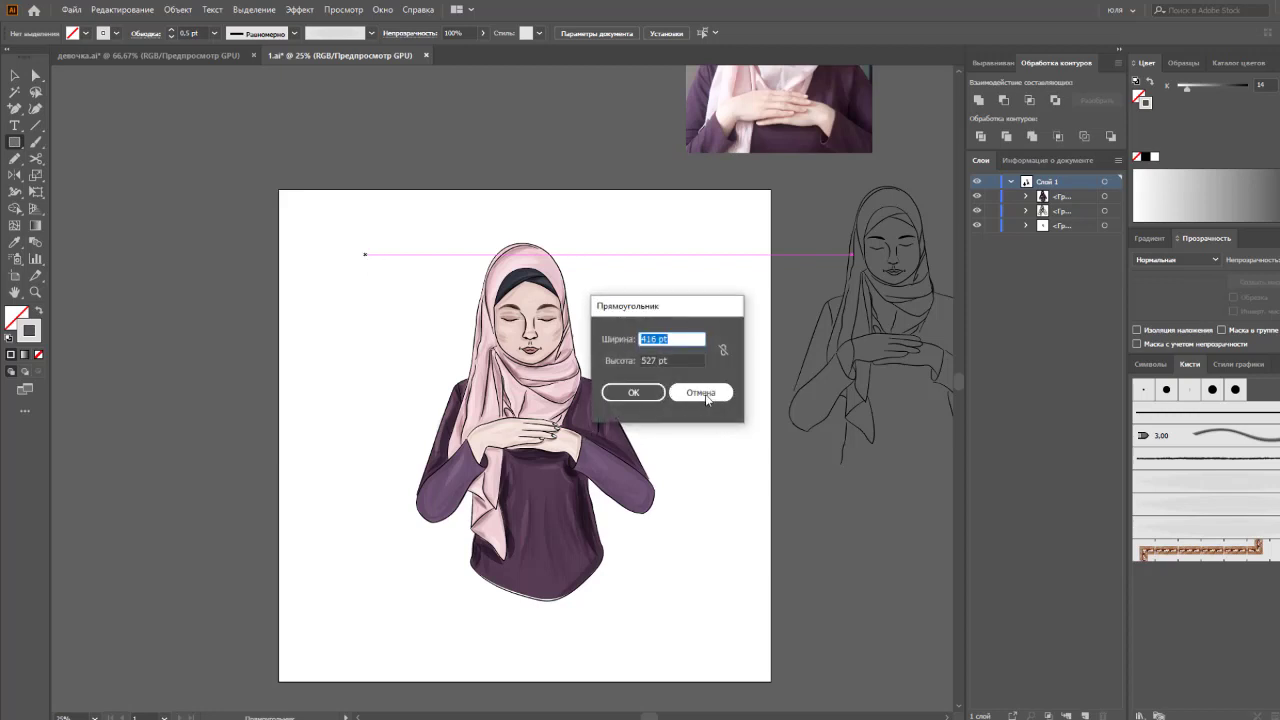
pyautogui.click(700, 392)
pyautogui.moveTo(279, 190); pyautogui.dragTo(771, 681)
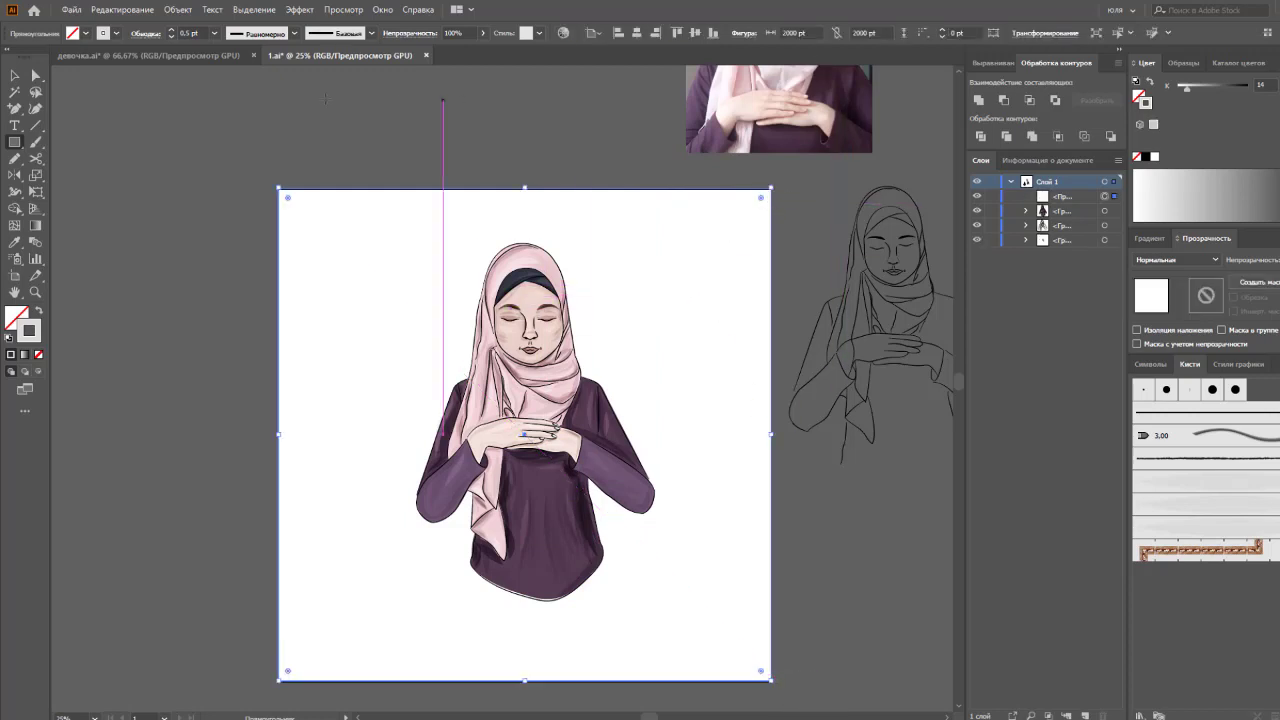
pyautogui.click(19, 80)
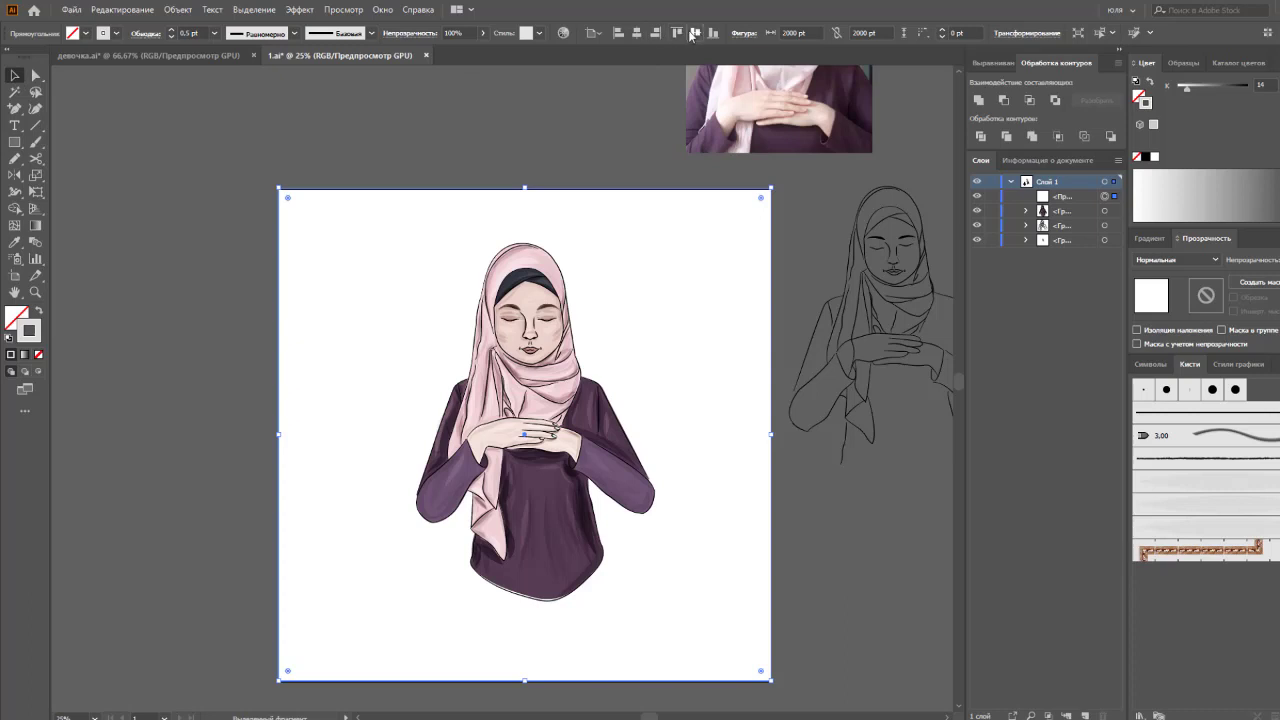
pyautogui.click(590, 116)
pyautogui.moveTo(606, 127)
pyautogui.mouseDown()
pyautogui.moveTo(670, 244)
pyautogui.moveTo(660, 248)
pyautogui.mouseUp()
pyautogui.hotkey('ctrl', '2')
# Draw a circle over the girl's upper body and remove its stroke
pyautogui.click(16, 146)
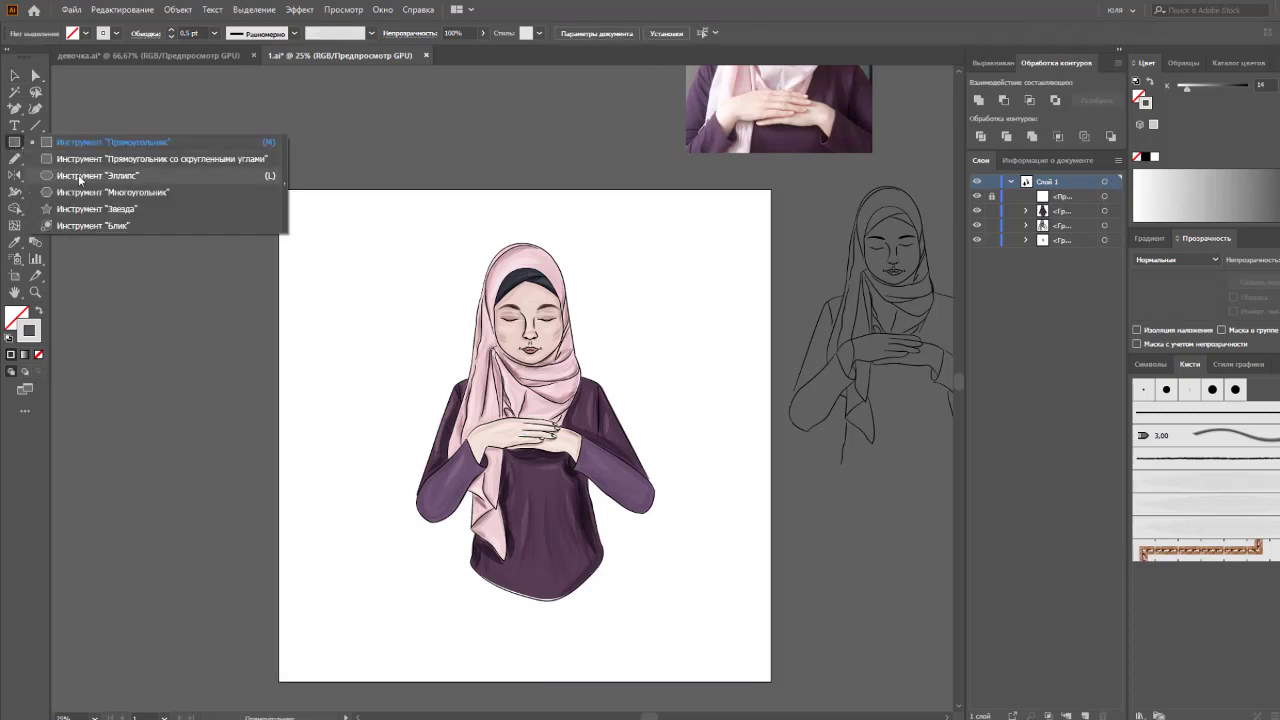
pyautogui.click(60, 178)
pyautogui.moveTo(372, 247); pyautogui.dragTo(599, 472)
pyautogui.click(1151, 239)
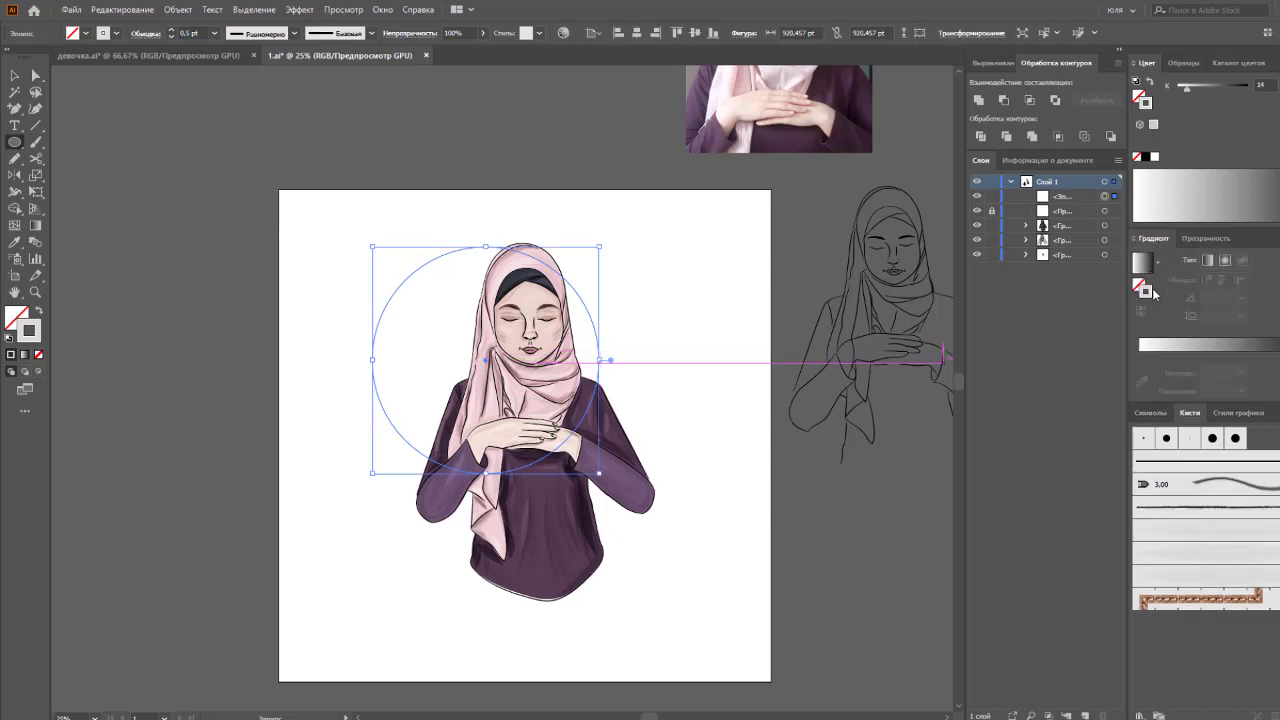
pyautogui.press('/')
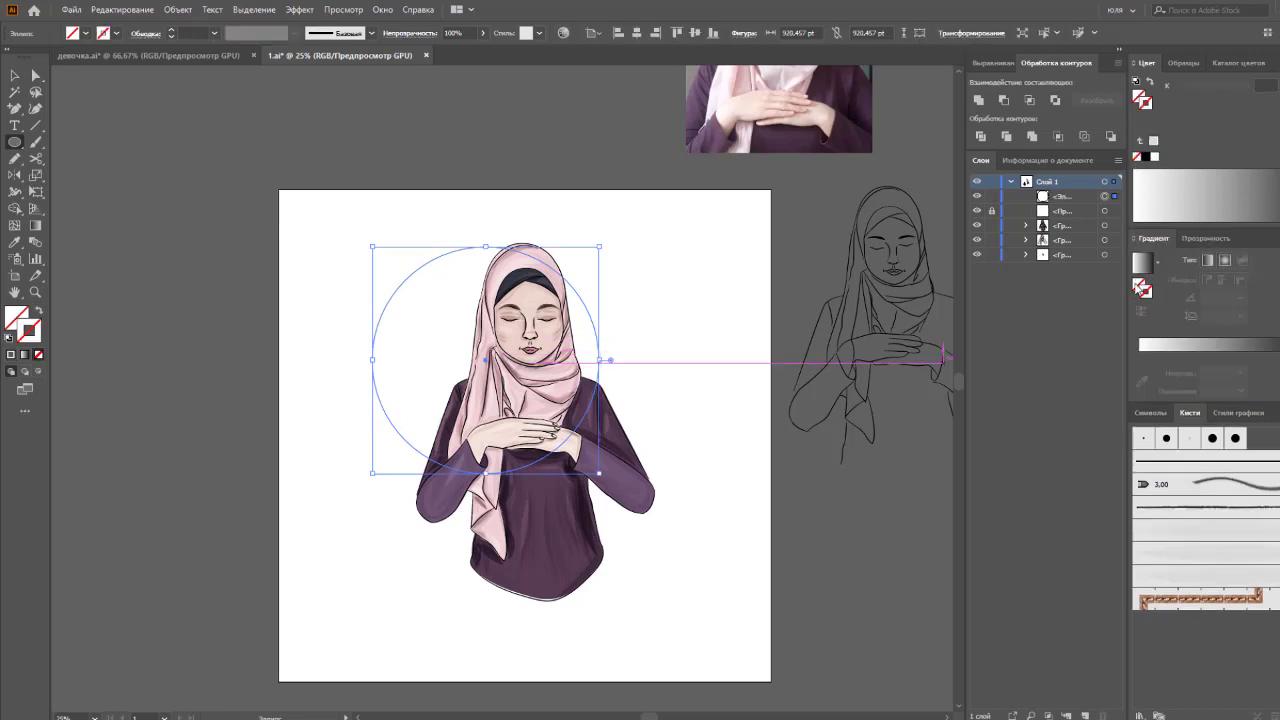
# Fill the circle with a reversed radial gradient with a light cream centre stop
pyautogui.click(1146, 263)
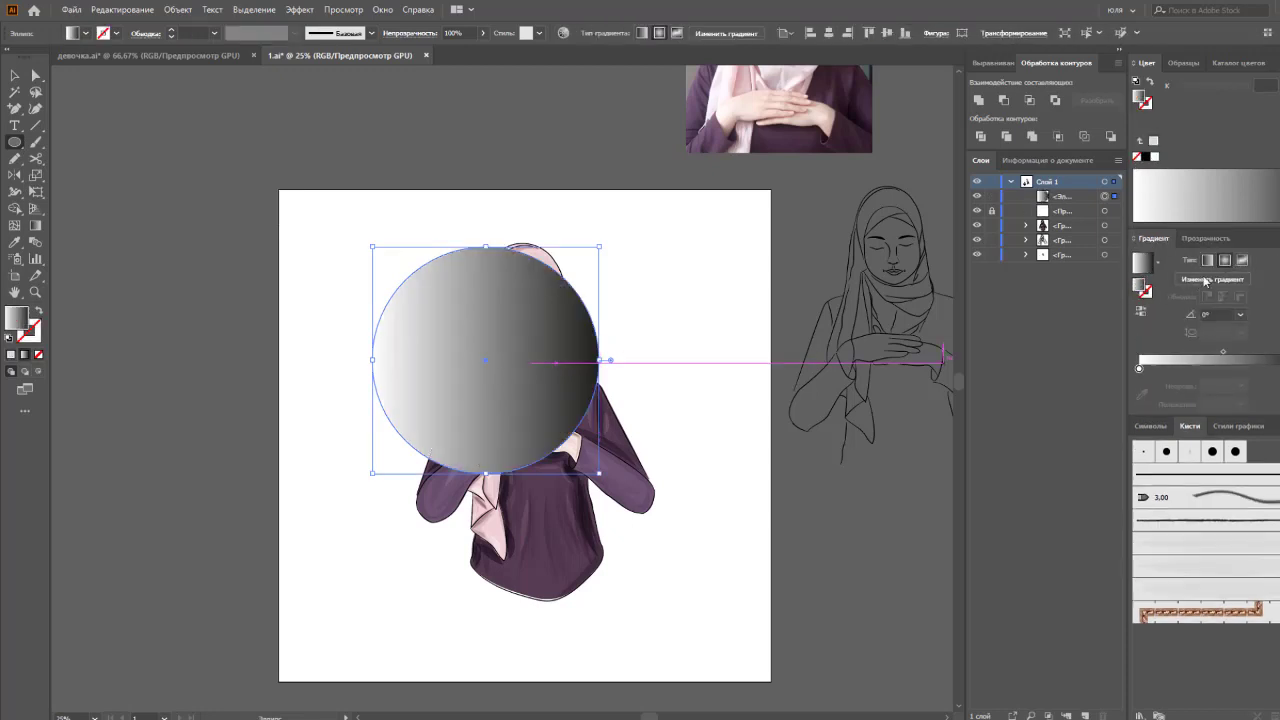
pyautogui.click(1225, 259)
pyautogui.click(1141, 310)
pyautogui.click(1198, 368)
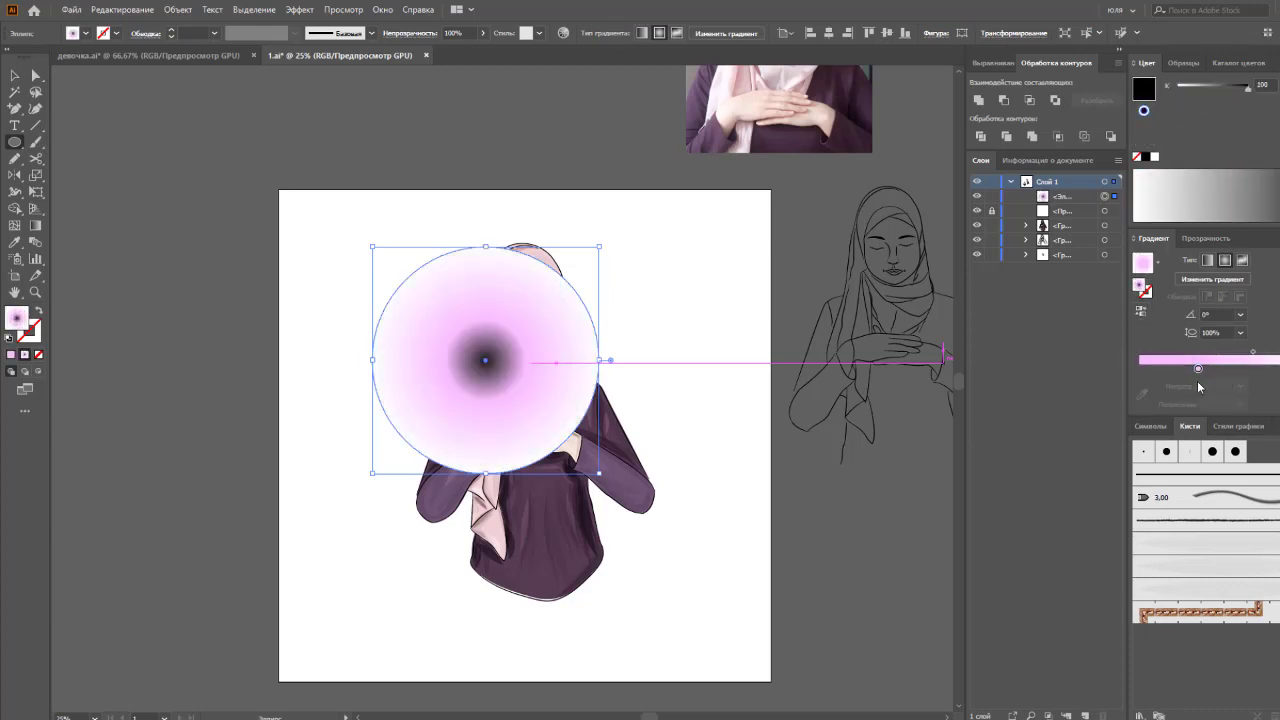
pyautogui.moveTo(1197, 370); pyautogui.dragTo(1139, 369)
pyautogui.click(1160, 172)
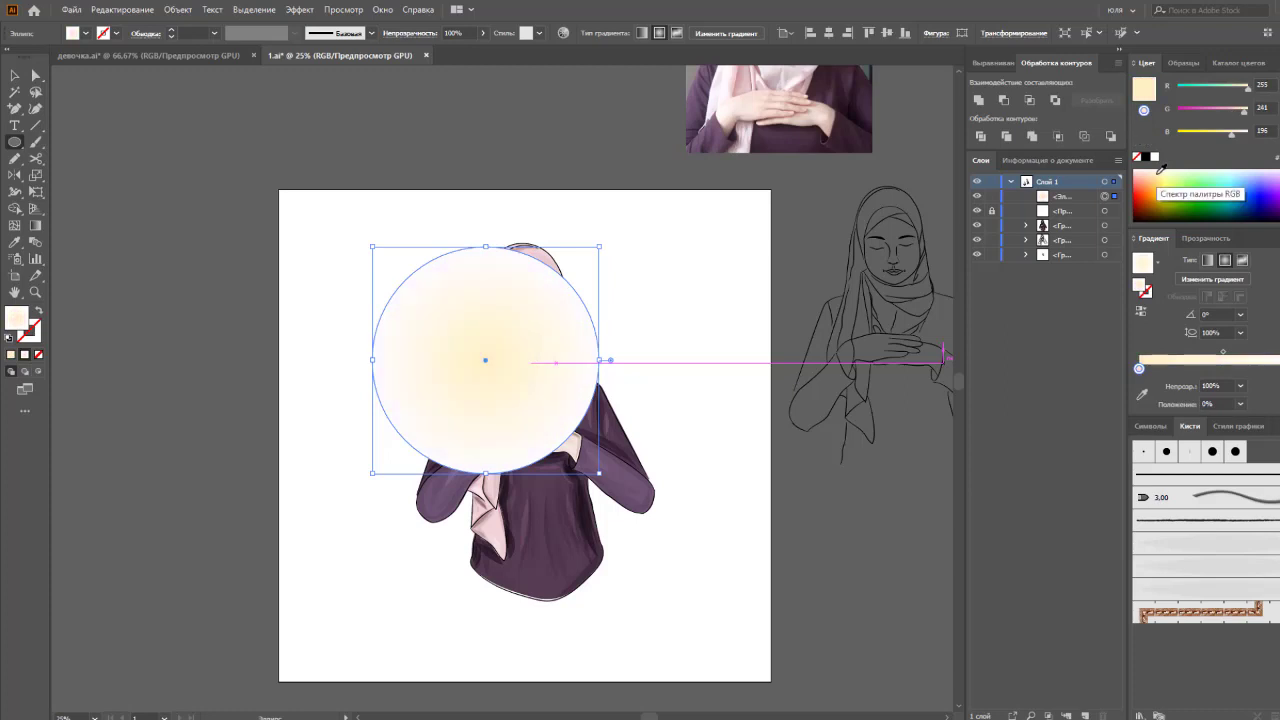
# Centre the circle on the artboard, send it behind the figure, and enlarge it
pyautogui.click(829, 32)
pyautogui.click(886, 32)
pyautogui.hotkey('ctrl', 'shift', '[')
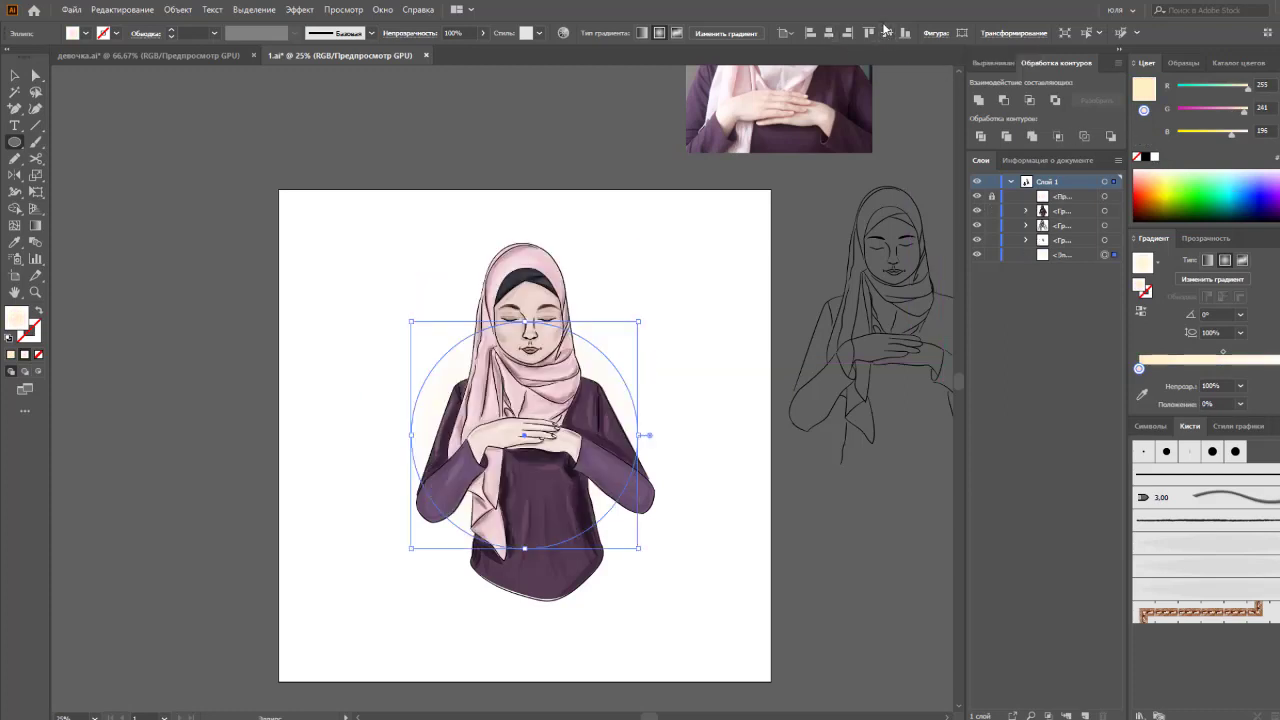
pyautogui.press('v')
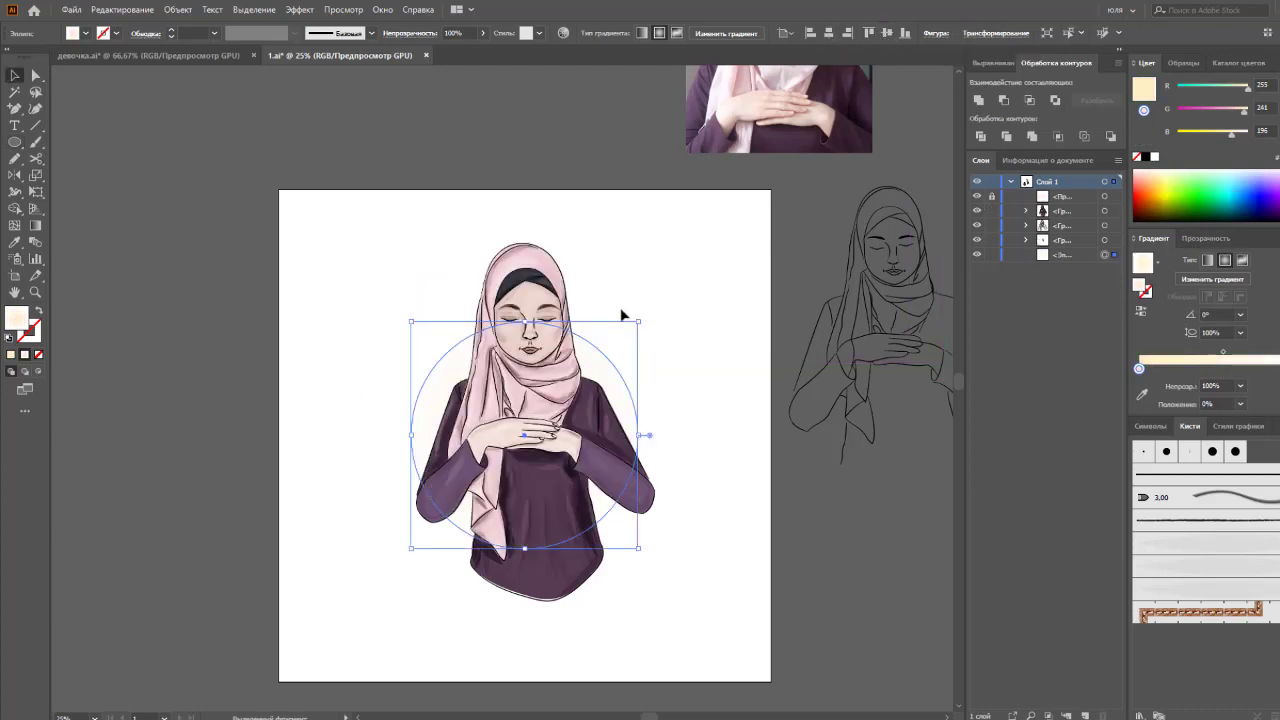
pyautogui.moveTo(524, 322); pyautogui.dragTo(527, 298)
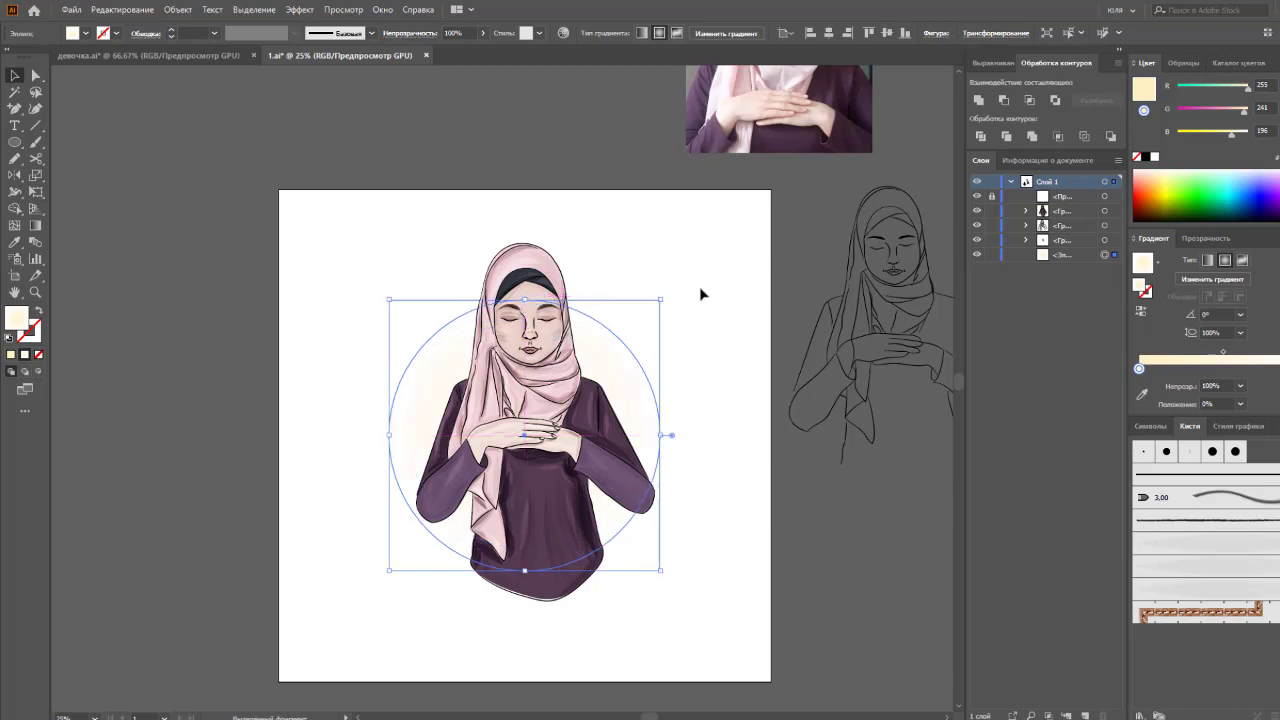
pyautogui.click(727, 285)
pyautogui.click(634, 371)
pyautogui.click(740, 357)
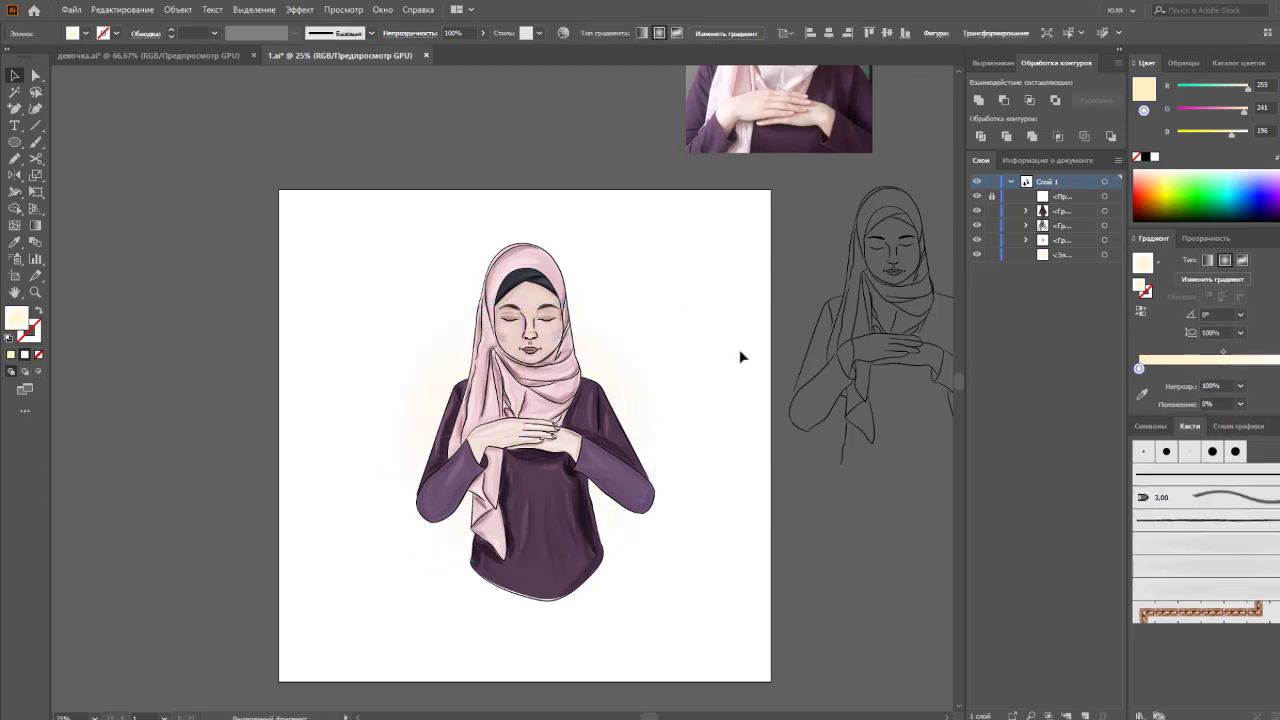